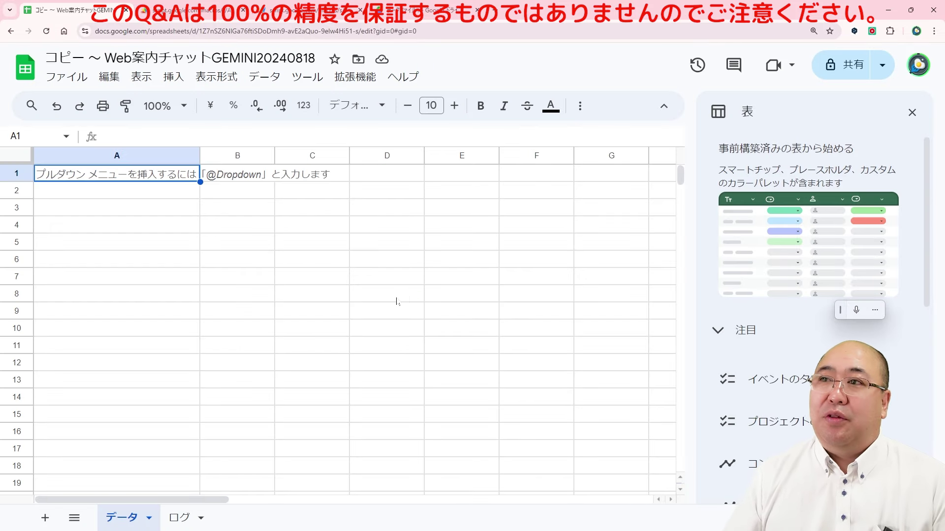
Step: Open the spreadsheet's bound SpreadsheetToChat Apps Script project and scroll to its Script Properties settings
{"action": "left_click", "coordinate": [367, 79]}
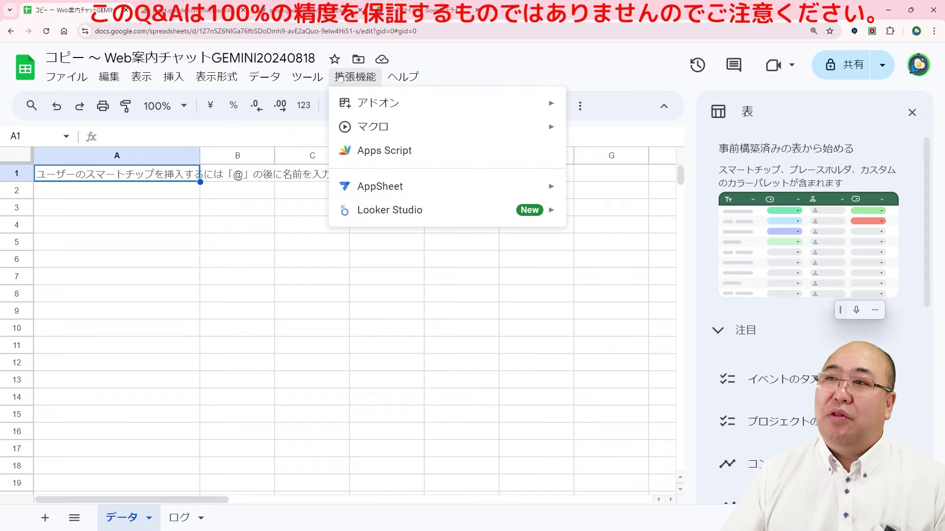
{"action": "left_click", "coordinate": [379, 159]}
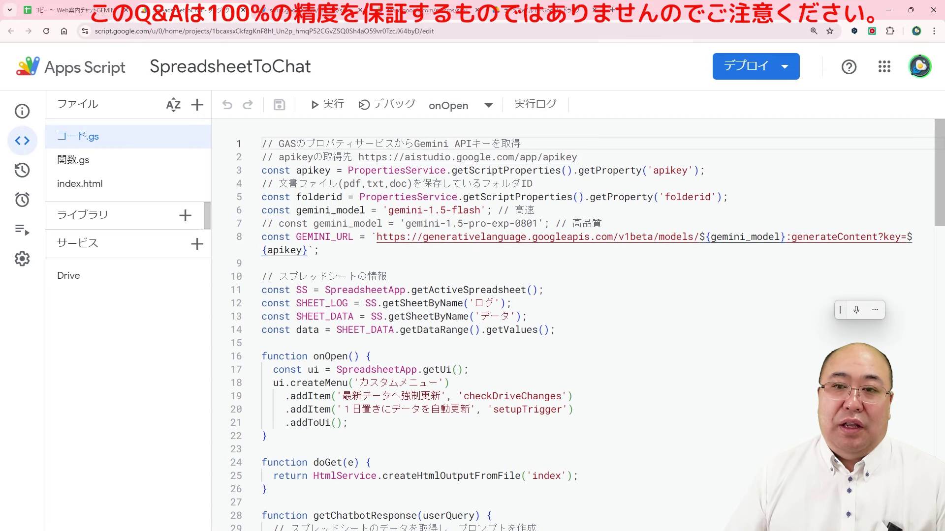
{"action": "mouse_move", "coordinate": [23, 258]}
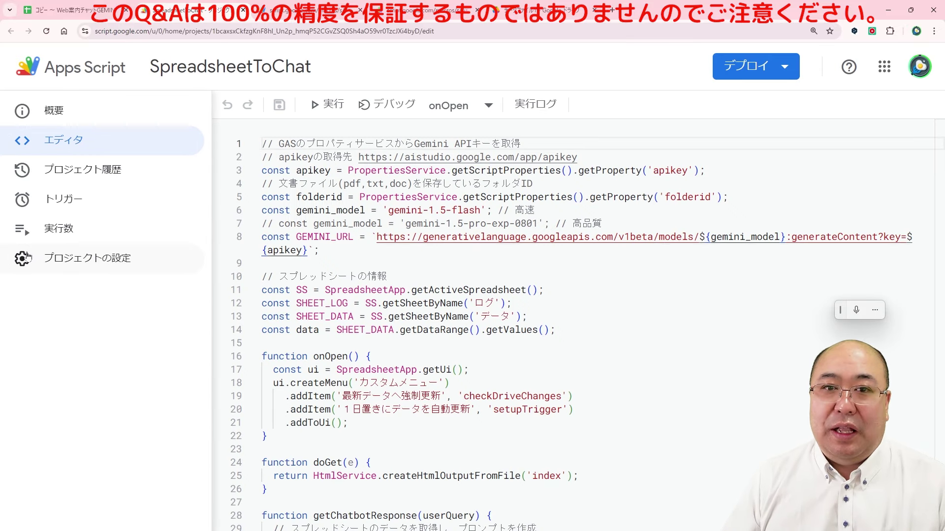
{"action": "left_click", "coordinate": [27, 257]}
{"action": "scroll", "coordinate": [290, 313], "scroll_direction": "down", "scroll_amount": 8}
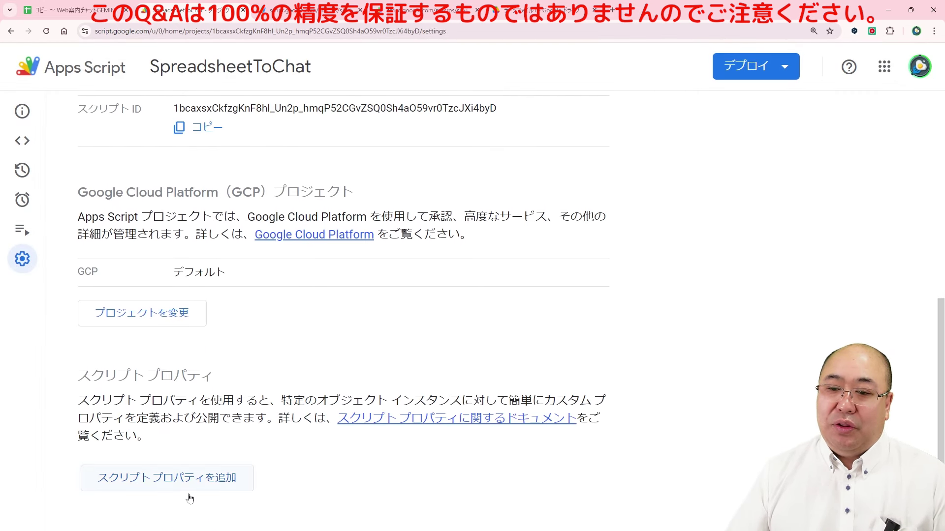
Step: Add script properties apikey = aaa and folderid = bbb, and save them
{"action": "left_click", "coordinate": [202, 479]}
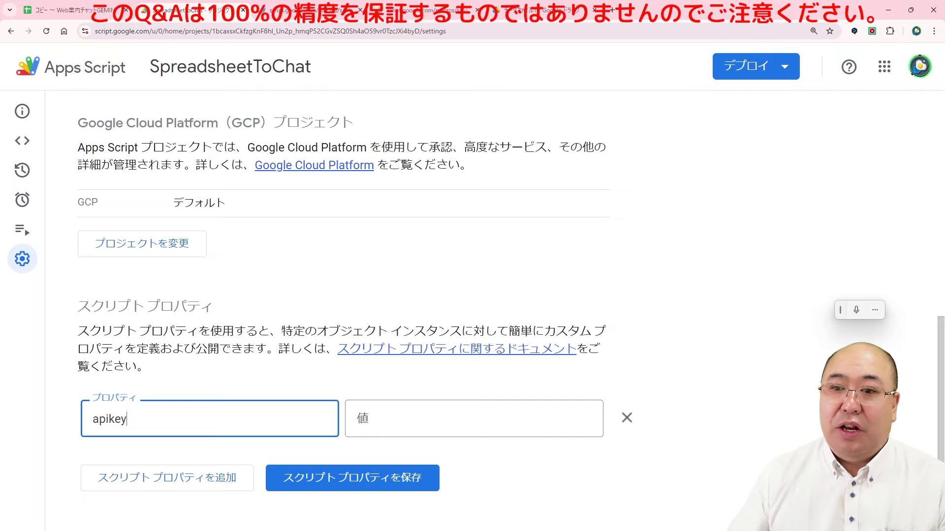
{"action": "left_click_drag", "start_coordinate": [127, 419], "coordinate": [90, 419]}
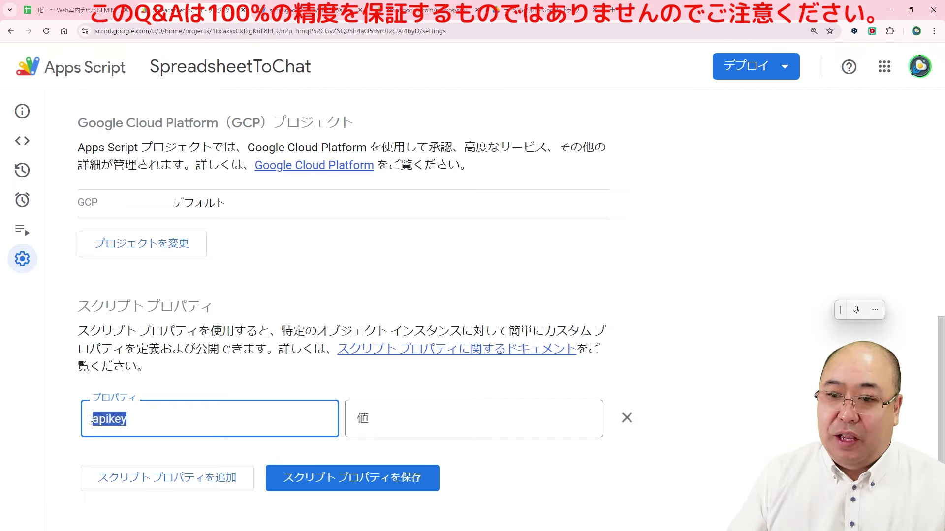
{"action": "left_click", "coordinate": [178, 483]}
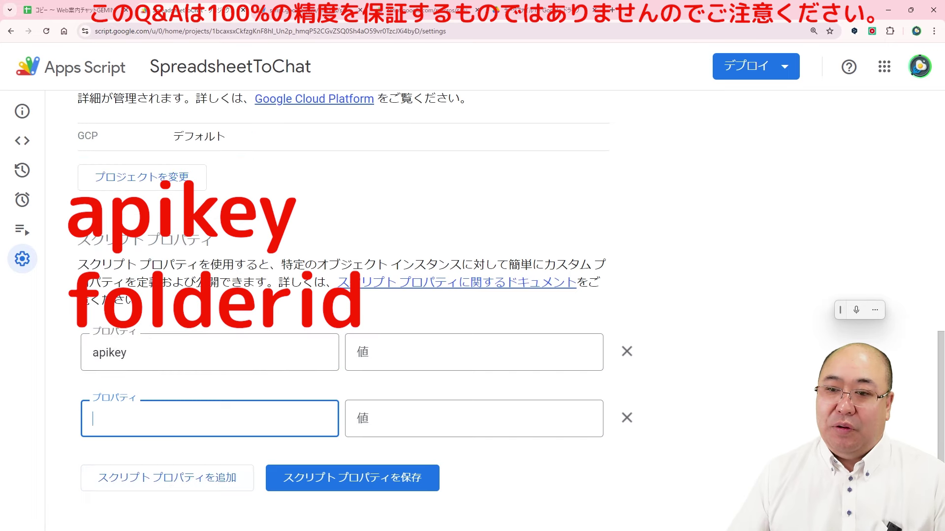
{"action": "type", "text": "folder"}
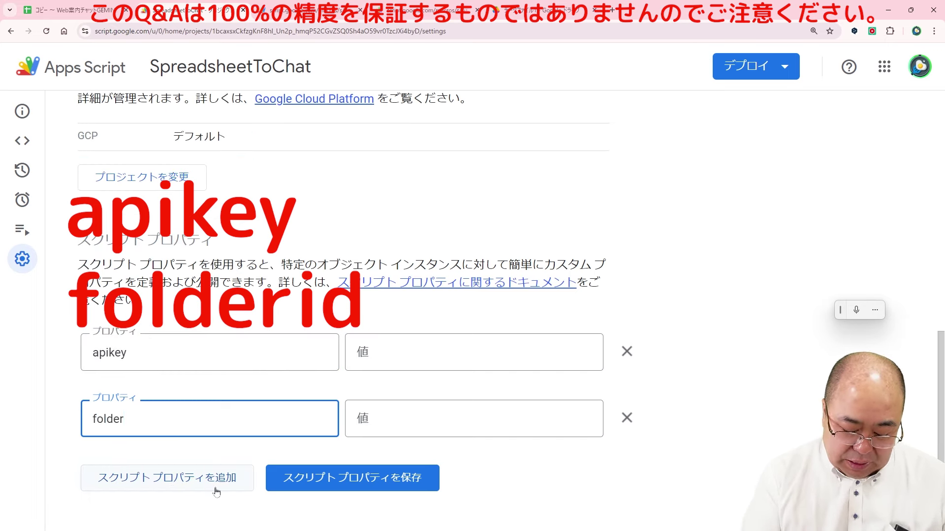
{"action": "type", "text": "id"}
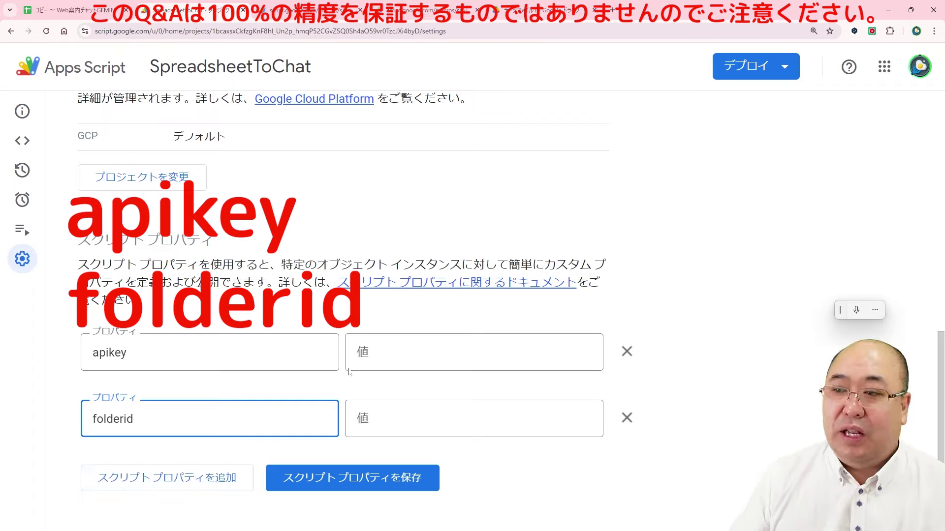
{"action": "left_click", "coordinate": [357, 353]}
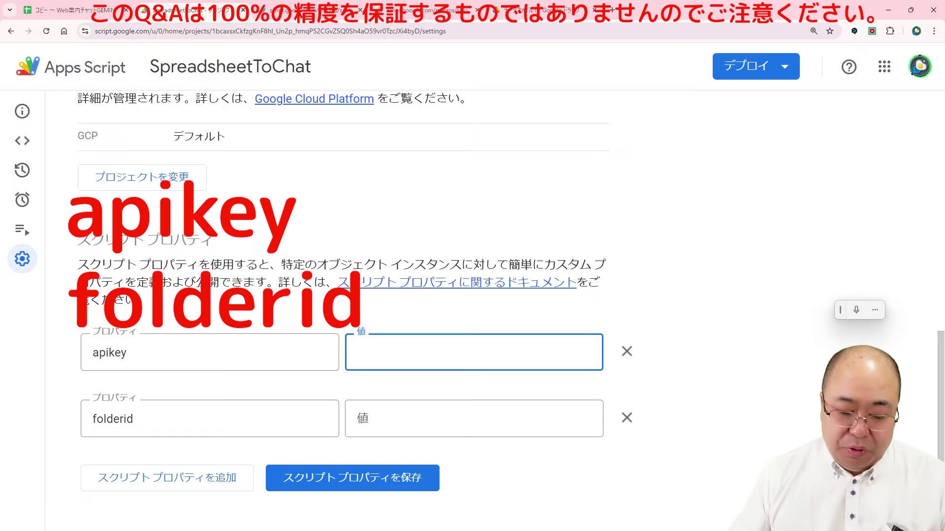
{"action": "type", "text": "aaa"}
{"action": "left_click", "coordinate": [363, 418]}
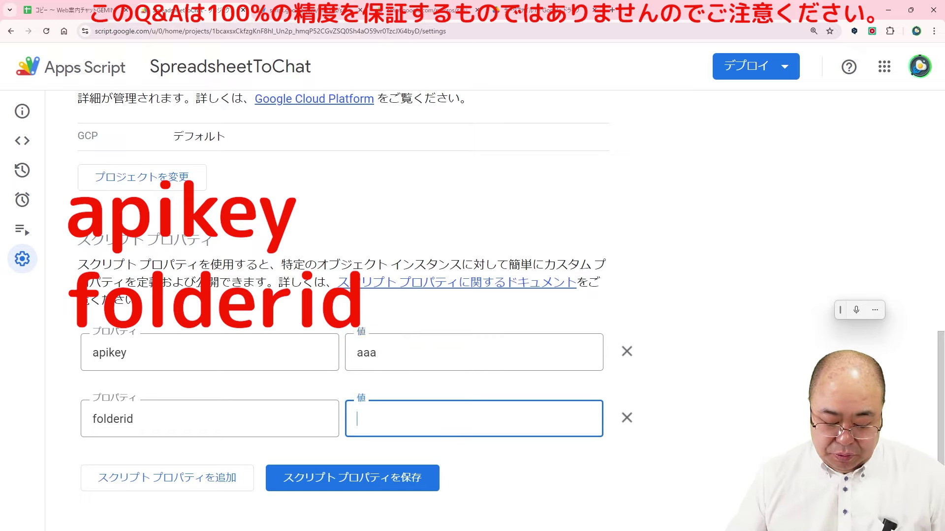
{"action": "type", "text": "bbb"}
{"action": "left_click", "coordinate": [364, 480]}
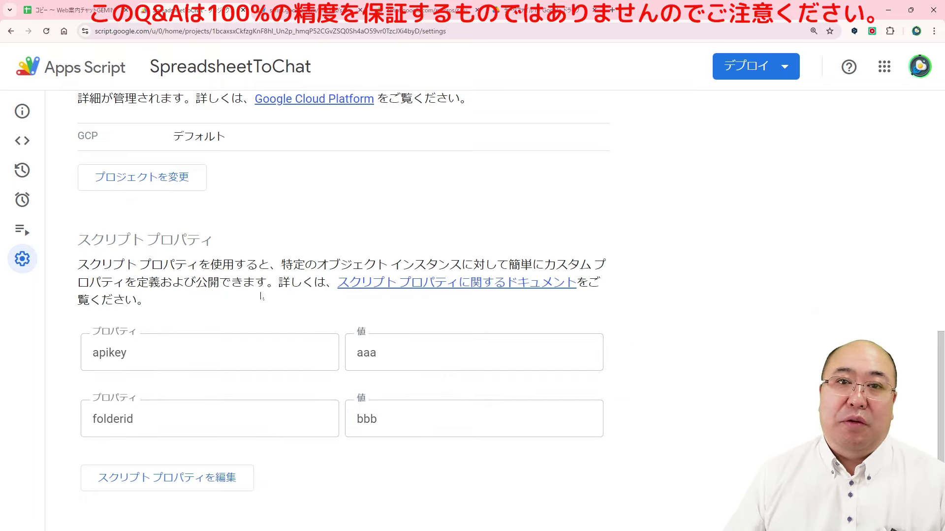
Step: Return to the script code and follow its AI Studio link to the API key page
{"action": "left_click", "coordinate": [24, 144]}
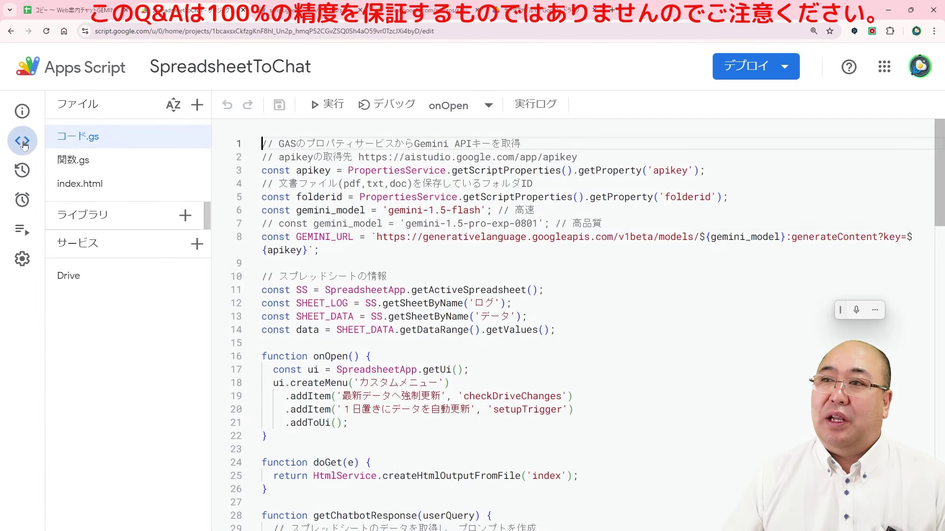
{"action": "left_click", "coordinate": [296, 157]}
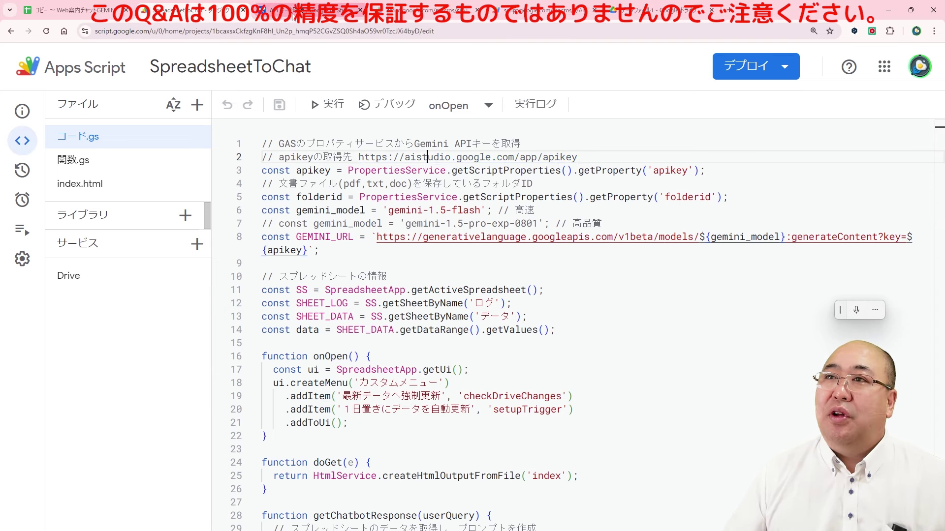
{"action": "left_click", "coordinate": [290, 11]}
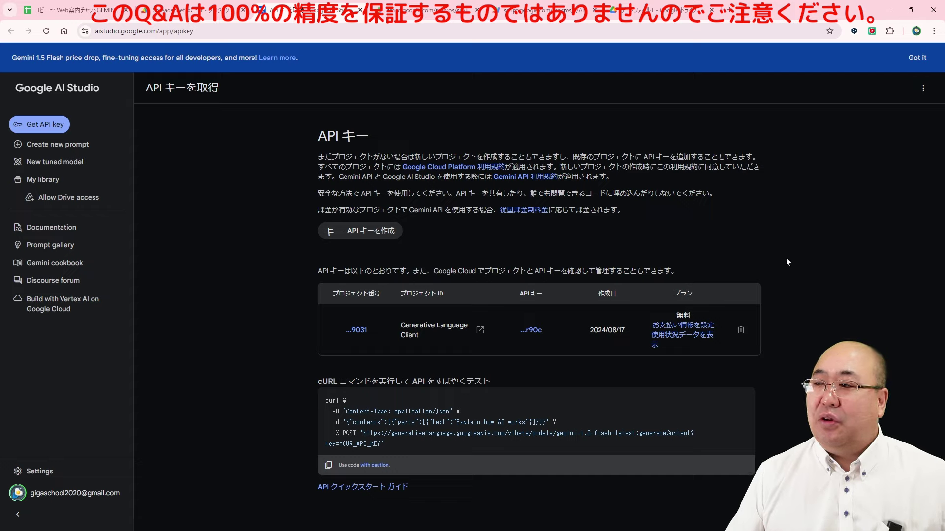
Step: Delete the old API key and create a new one in the Generative Language Client project
{"action": "left_click", "coordinate": [743, 331]}
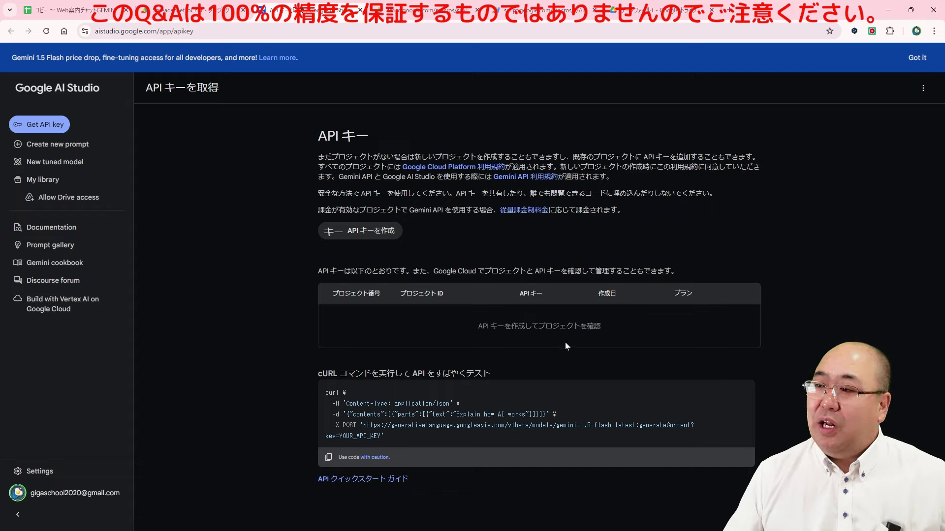
{"action": "left_click", "coordinate": [345, 232]}
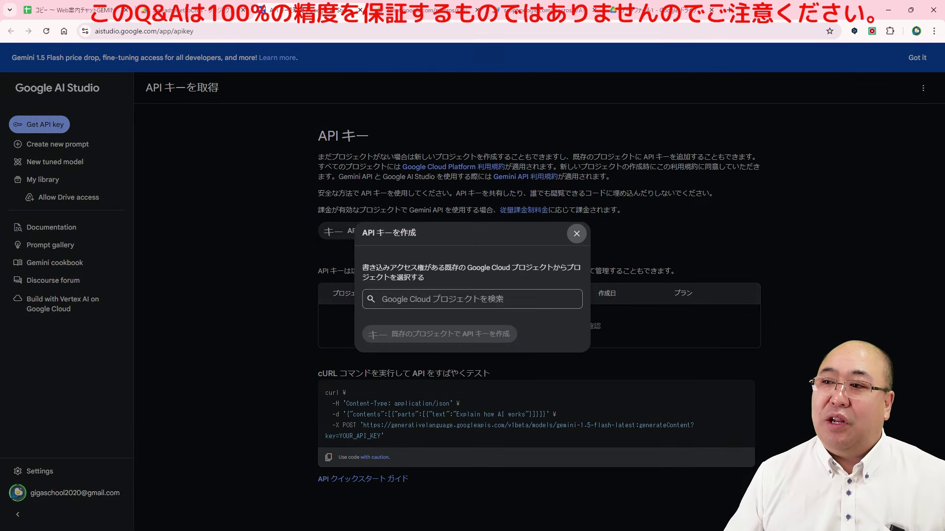
{"action": "left_click", "coordinate": [443, 298]}
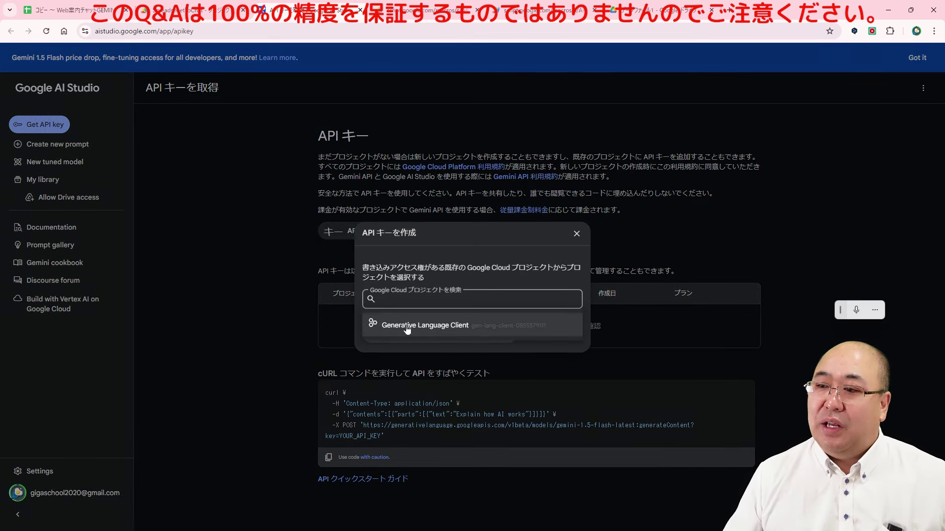
{"action": "left_click", "coordinate": [379, 329]}
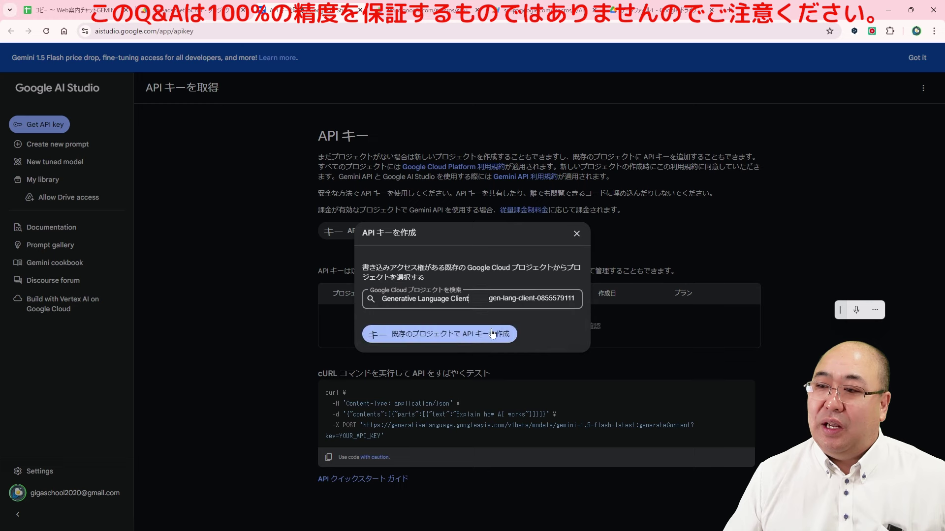
{"action": "left_click", "coordinate": [437, 333]}
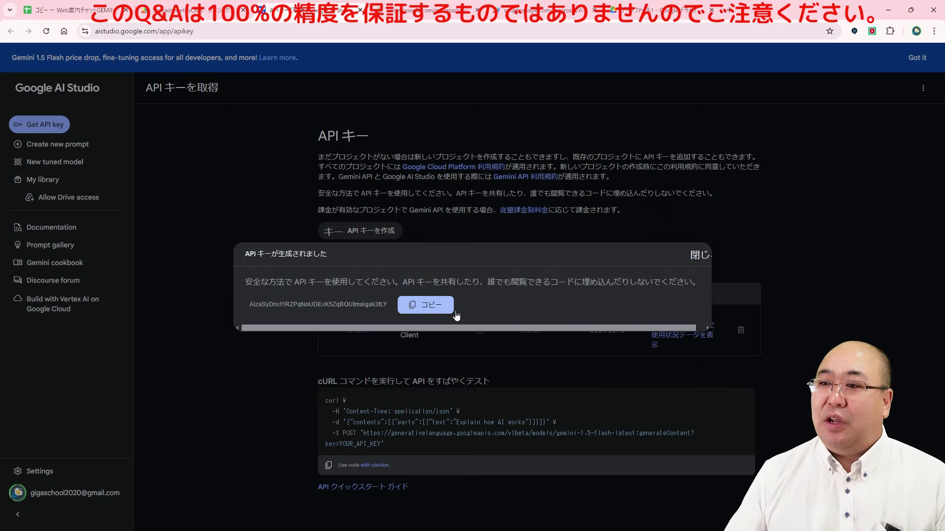
Step: Copy the newly generated API key and go back to the SpreadsheetToChat script
{"action": "left_click_drag", "start_coordinate": [248, 305], "coordinate": [392, 306]}
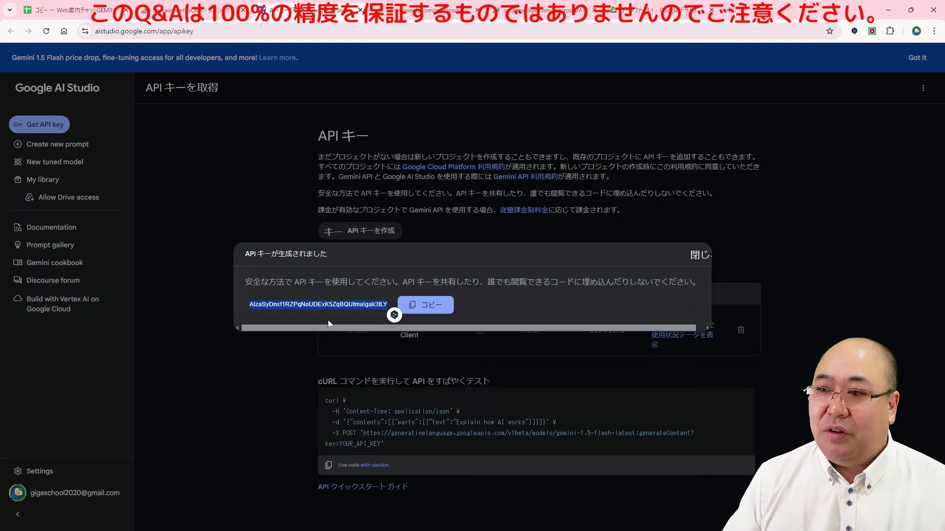
{"action": "left_click", "coordinate": [426, 315]}
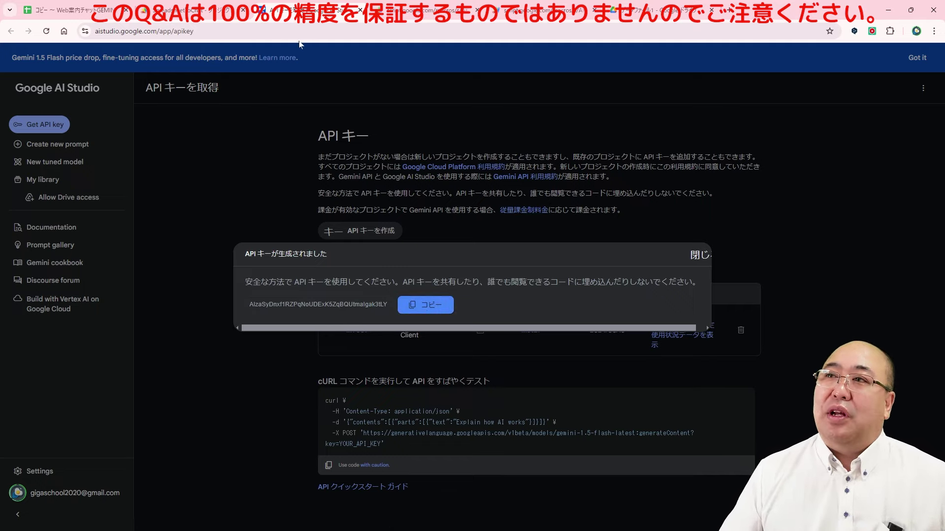
{"action": "left_click", "coordinate": [197, 10]}
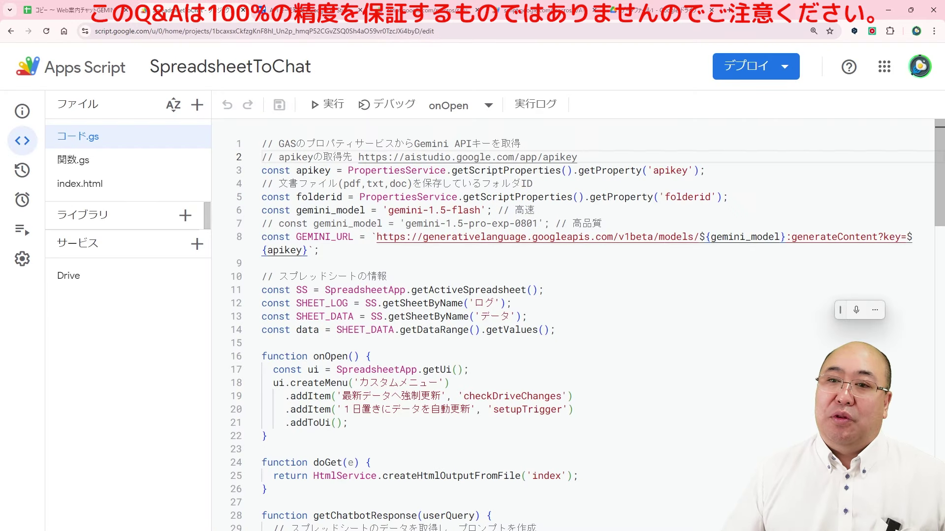
Step: Replace the apikey property's placeholder aaa with the copied API key and save
{"action": "left_click", "coordinate": [23, 260]}
{"action": "scroll", "coordinate": [310, 349], "scroll_direction": "down", "scroll_amount": 9}
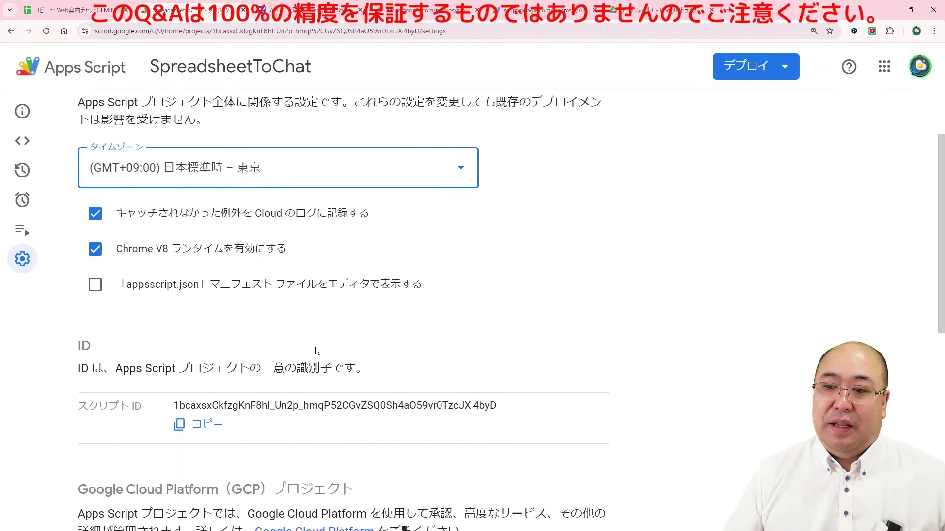
{"action": "scroll", "coordinate": [310, 348], "scroll_direction": "down", "scroll_amount": 1}
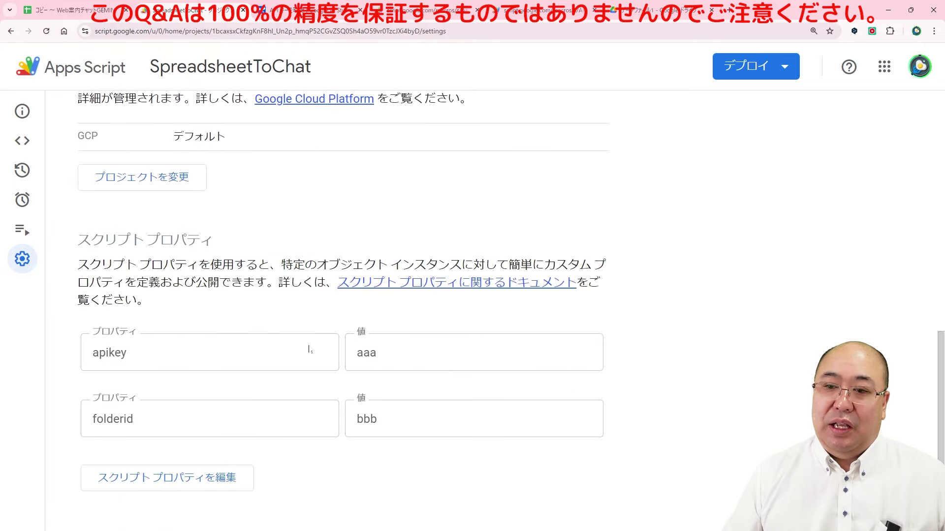
{"action": "left_click", "coordinate": [157, 481]}
{"action": "left_click_drag", "start_coordinate": [379, 354], "coordinate": [343, 365]}
{"action": "key", "text": "ctrl+v"}
{"action": "left_click", "coordinate": [369, 477]}
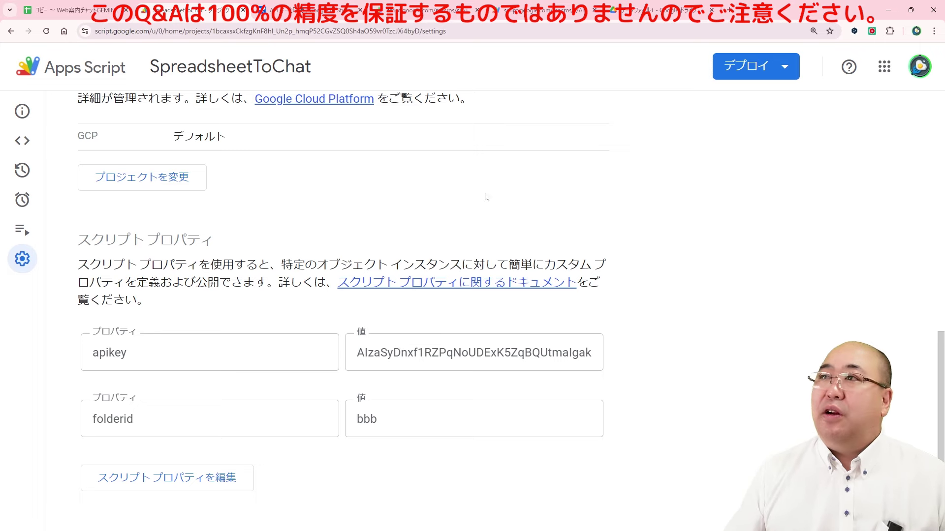
{"action": "left_click", "coordinate": [728, 11]}
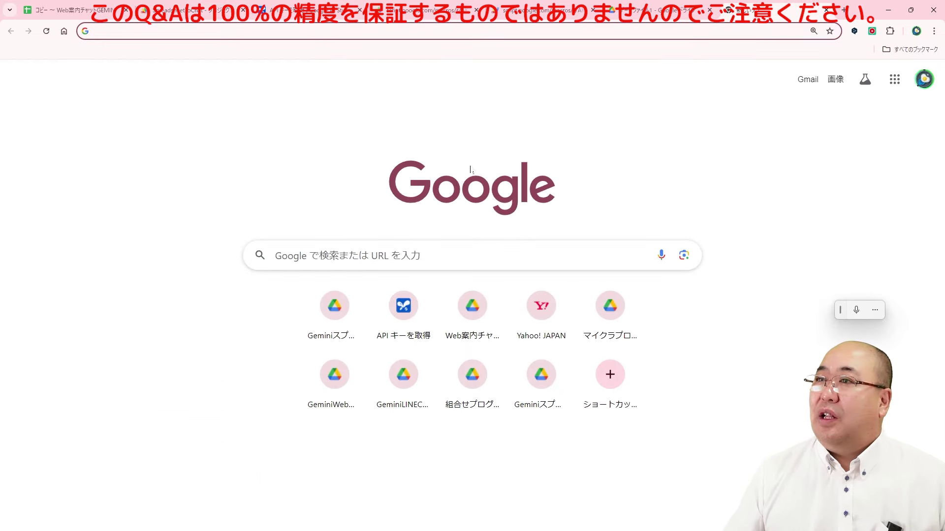
Step: Go to Google Drive's My Drive from the Google apps grid
{"action": "left_click", "coordinate": [894, 78]}
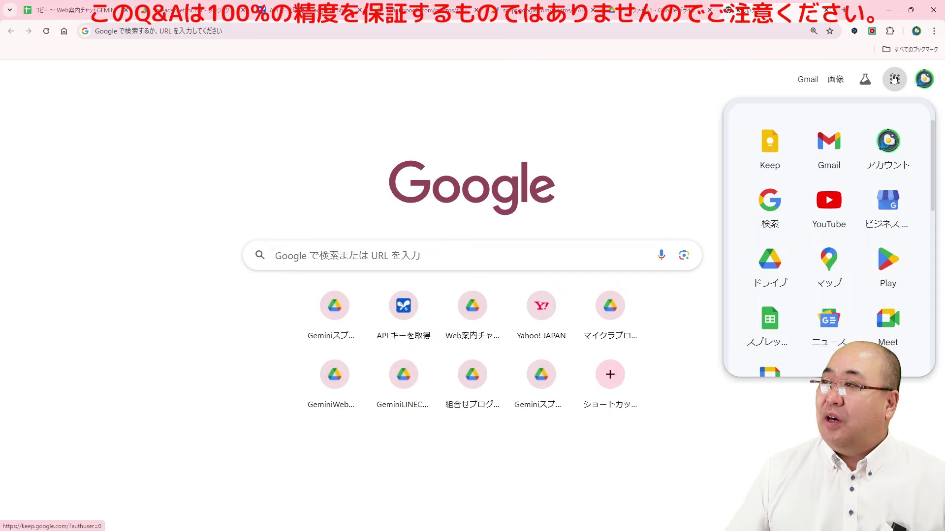
{"action": "left_click", "coordinate": [766, 270]}
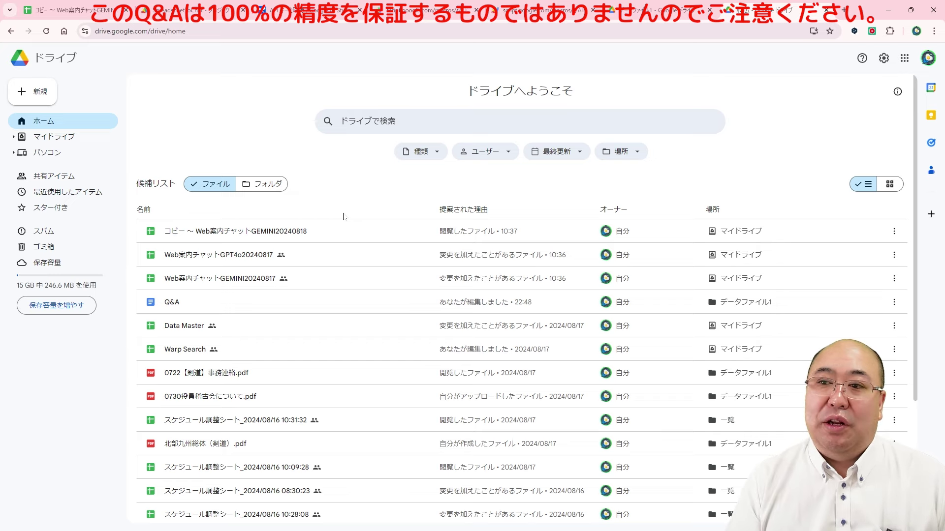
{"action": "left_click", "coordinate": [58, 137]}
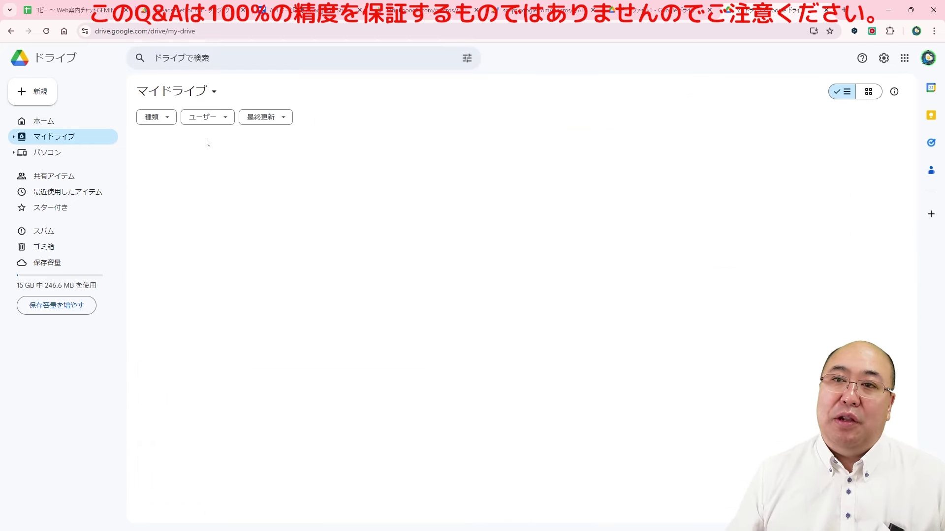
Step: Create a new folder named データファイル and open it
{"action": "left_click", "coordinate": [33, 92]}
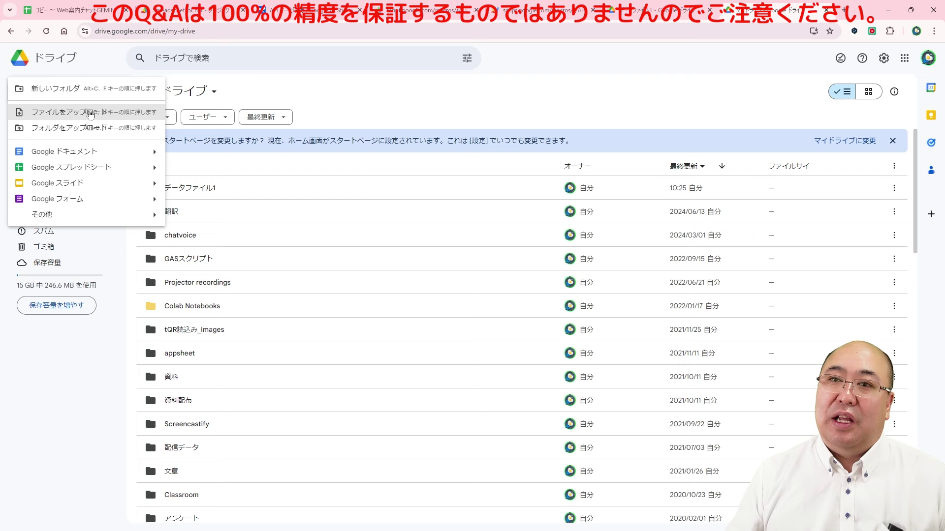
{"action": "left_click", "coordinate": [69, 92]}
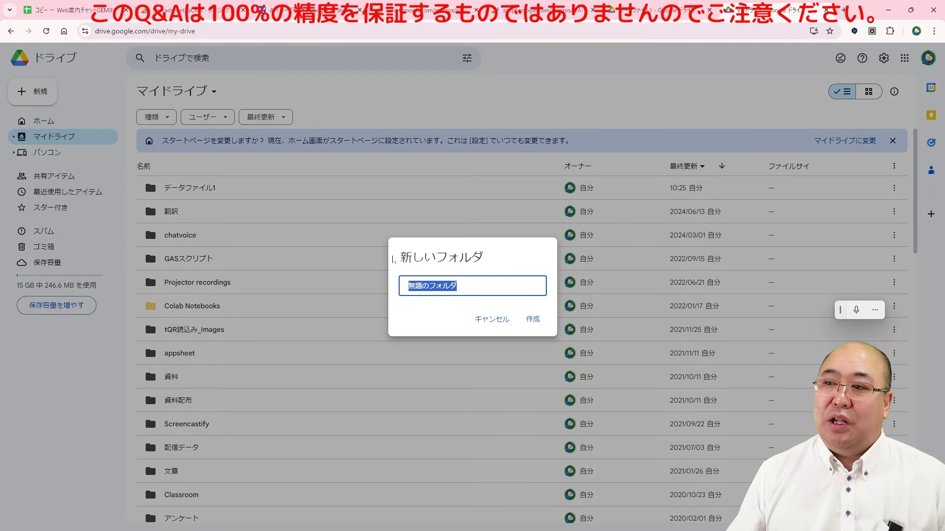
{"action": "type", "text": "でー"}
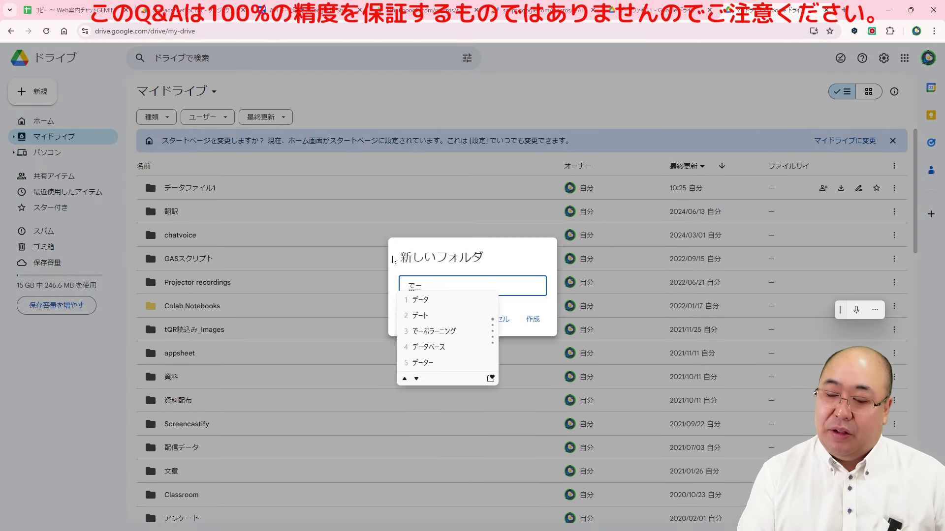
{"action": "type", "text": "たふぁいる"}
{"action": "key", "text": "space"}
{"action": "key", "text": "Return"}
{"action": "key", "text": "Return"}
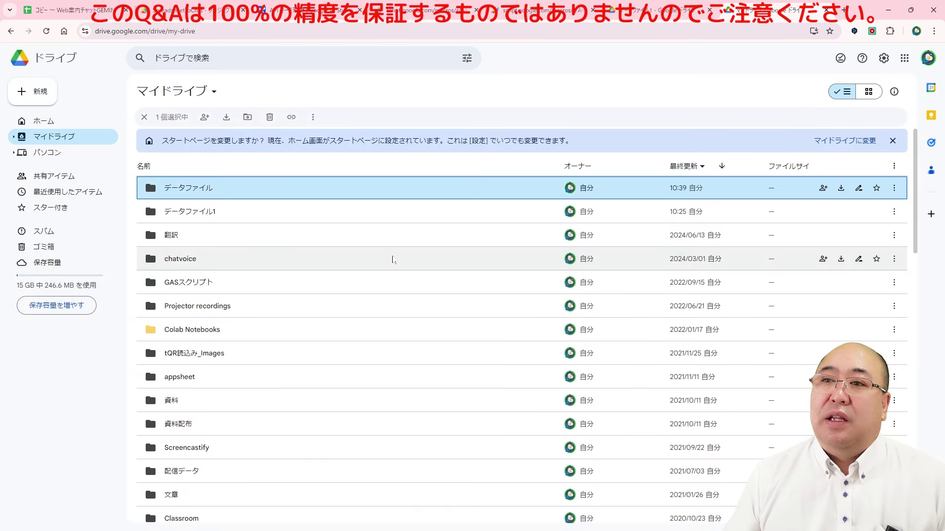
{"action": "double_click", "coordinate": [187, 197]}
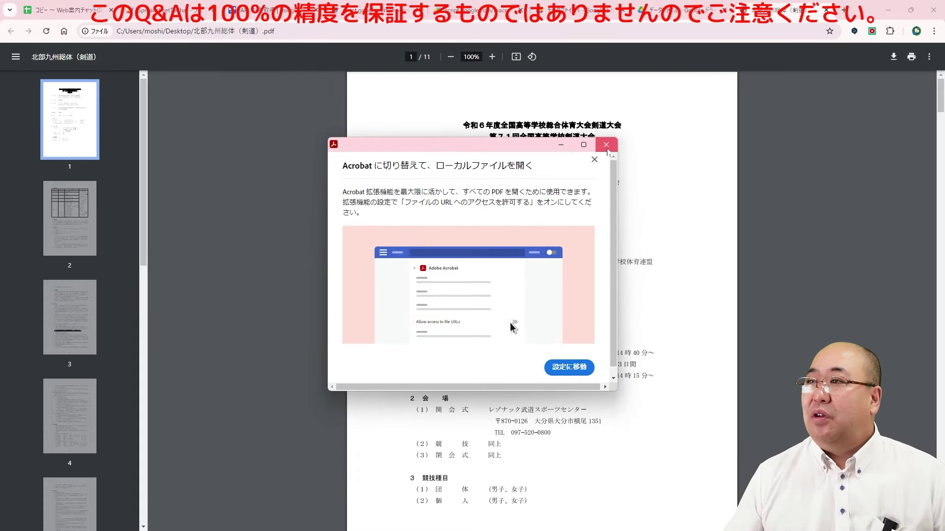
Step: Dismiss the Acrobat prompt and scroll through 北部九州総体（剣道）.pdf and 0722【剣道】事務連絡.pdf
{"action": "left_click", "coordinate": [606, 145]}
{"action": "scroll", "coordinate": [541, 300], "scroll_direction": "down", "scroll_amount": 20}
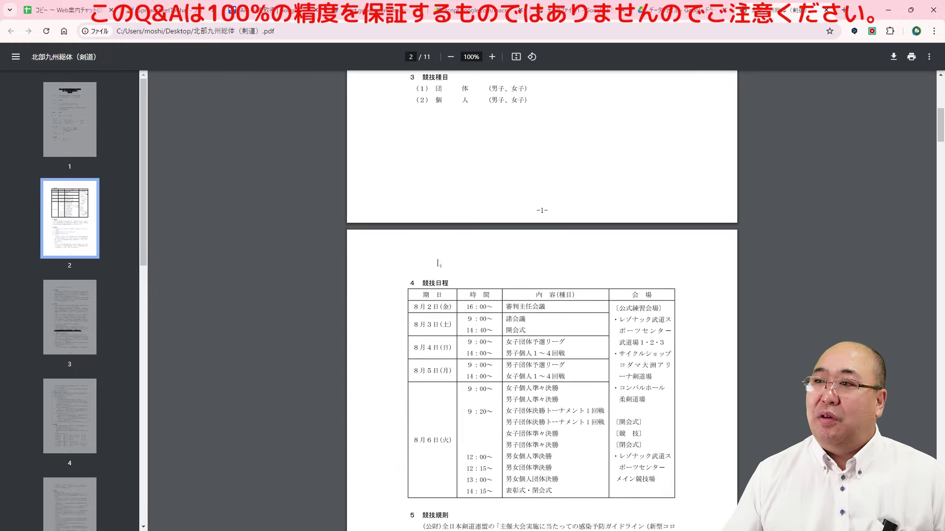
{"action": "scroll", "coordinate": [541, 300], "scroll_direction": "down", "scroll_amount": 20}
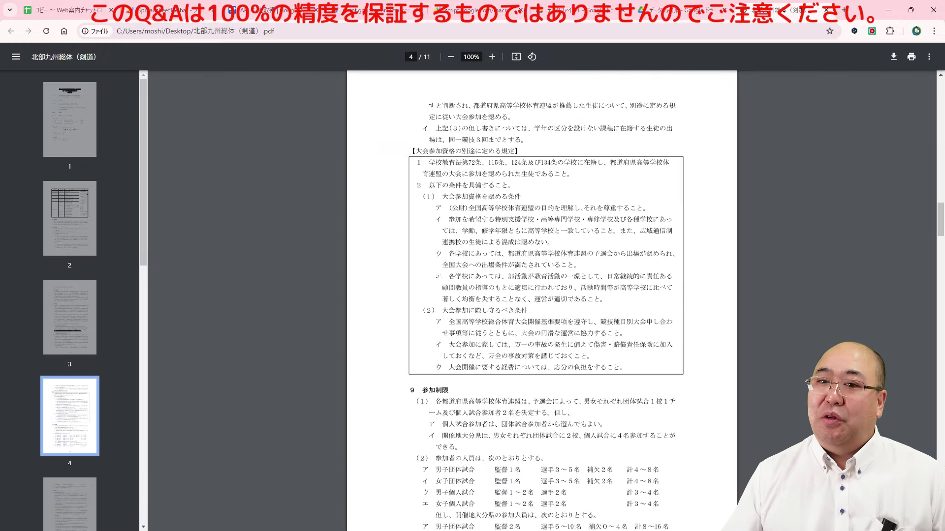
{"action": "scroll", "coordinate": [527, 489], "scroll_direction": "down", "scroll_amount": 10}
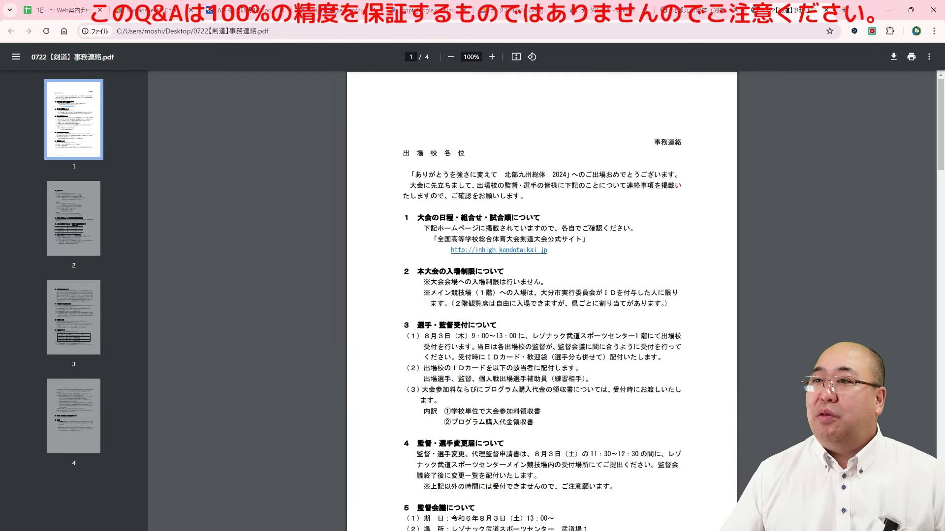
{"action": "scroll", "coordinate": [500, 255], "scroll_direction": "down", "scroll_amount": 20}
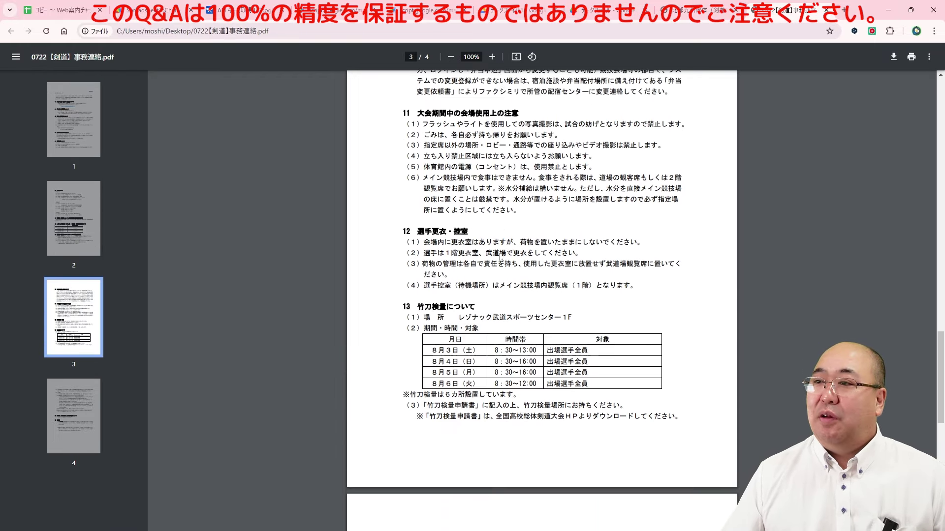
{"action": "scroll", "coordinate": [500, 256], "scroll_direction": "down", "scroll_amount": 5}
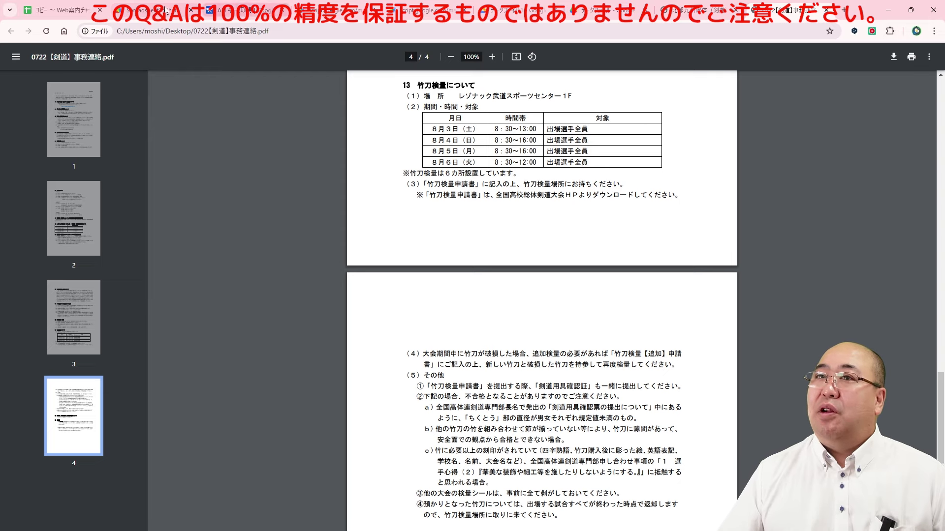
Step: Upload both kendo PDFs into the データファイル folder and create a new Google Doc there
{"action": "left_click", "coordinate": [588, 15]}
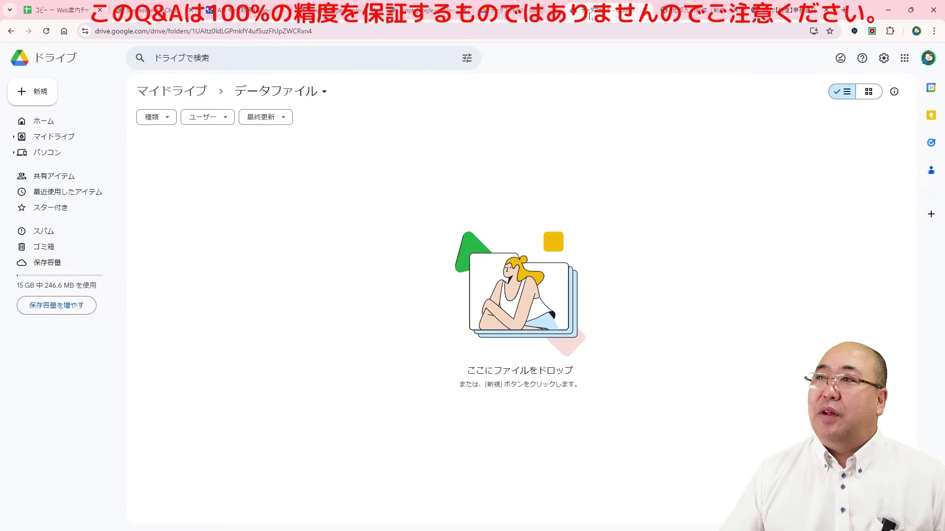
{"action": "mouse_move", "coordinate": [199, 220]}
{"action": "left_mouse_down"}
{"action": "mouse_move", "coordinate": [311, 210]}
{"action": "mouse_move", "coordinate": [199, 224]}
{"action": "left_mouse_up"}
{"action": "left_click_drag", "start_coordinate": [0, 276], "coordinate": [549, 306]}
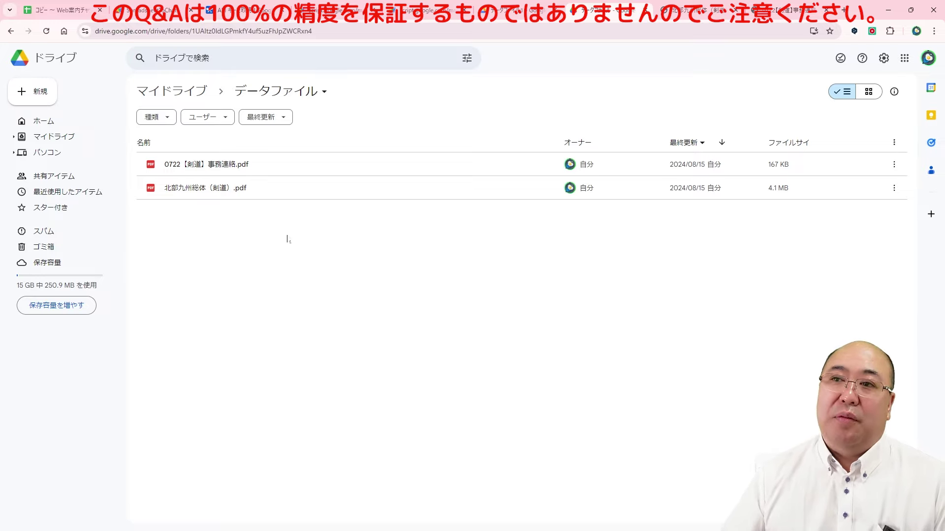
{"action": "left_click", "coordinate": [47, 98]}
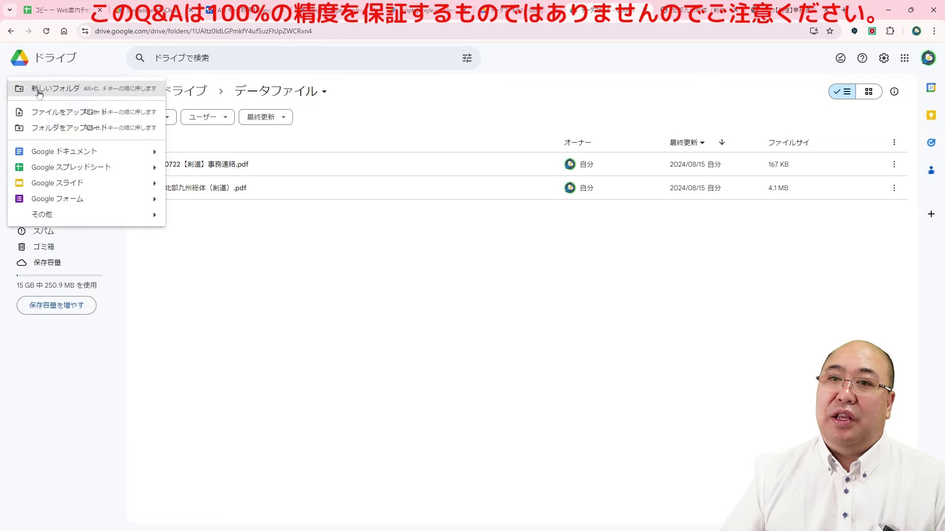
{"action": "left_click", "coordinate": [60, 153]}
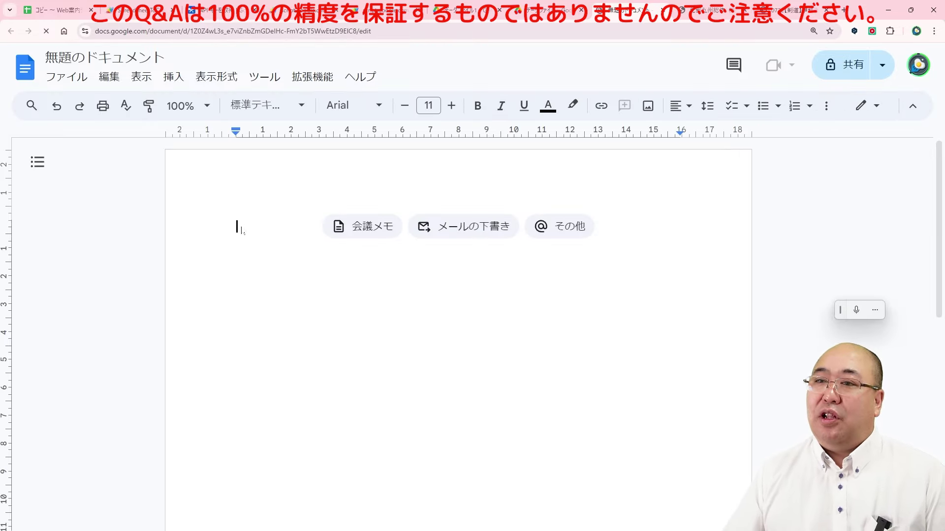
Step: Type the line 速報サイトはこちら into the untitled document using Japanese input
{"action": "type", "text": "そくほうさいと"}
{"action": "key", "text": "space"}
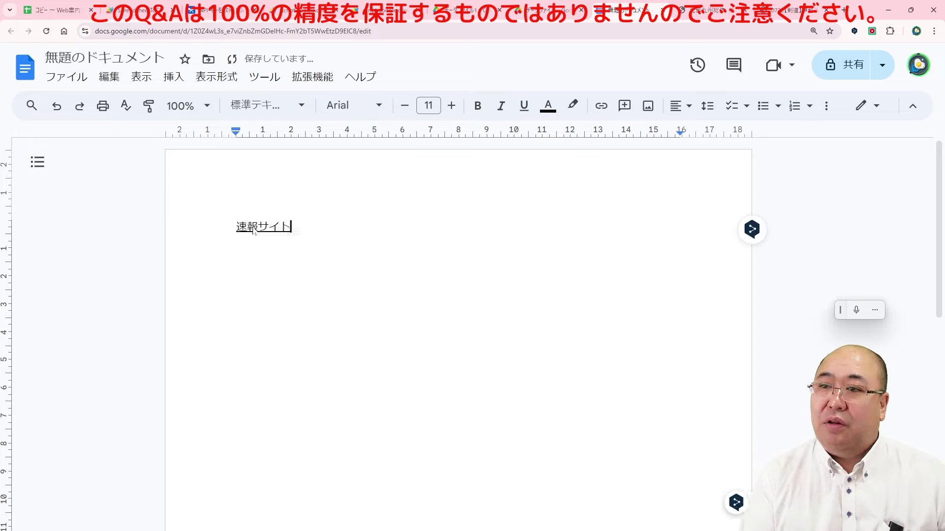
{"action": "type", "text": "は"}
{"action": "key", "text": "Return"}
{"action": "type", "text": "こちら"}
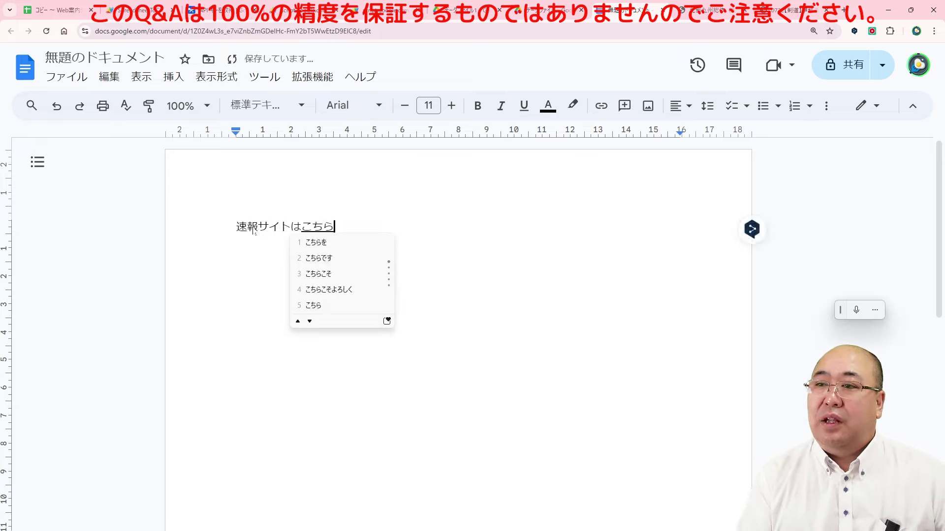
{"action": "key", "text": "Return"}
{"action": "key", "text": "ctrl+t"}
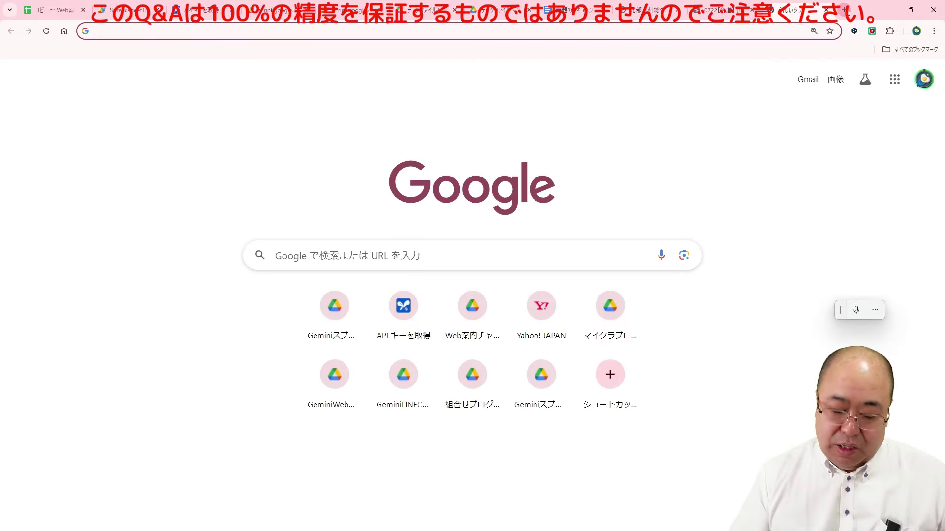
Step: Search Google for インターハイ剣道, postponing the location-sharing prompt
{"action": "type", "text": "inta"}
{"action": "key", "text": "BackSpace"}
{"action": "key", "text": "BackSpace"}
{"action": "key", "text": "BackSpace"}
{"action": "key", "text": "BackSpace"}
{"action": "type", "text": "いんた"}
{"action": "type", "text": "aikendou"}
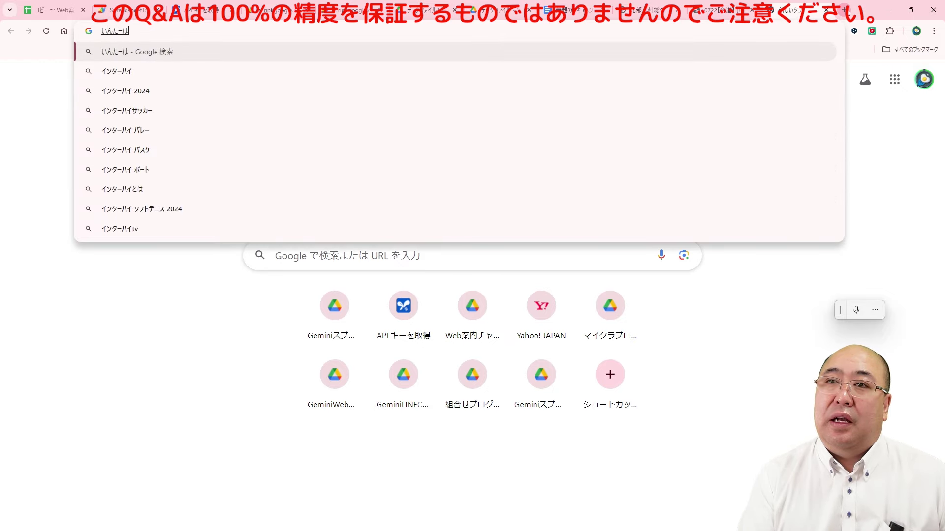
{"action": "key", "text": "space"}
{"action": "key", "text": "Return"}
{"action": "key", "text": "Return"}
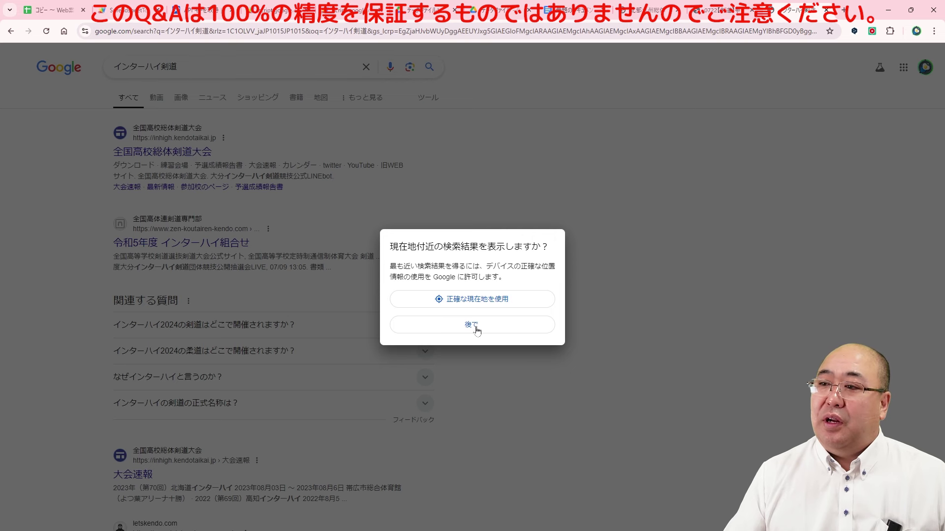
{"action": "left_click", "coordinate": [470, 325]}
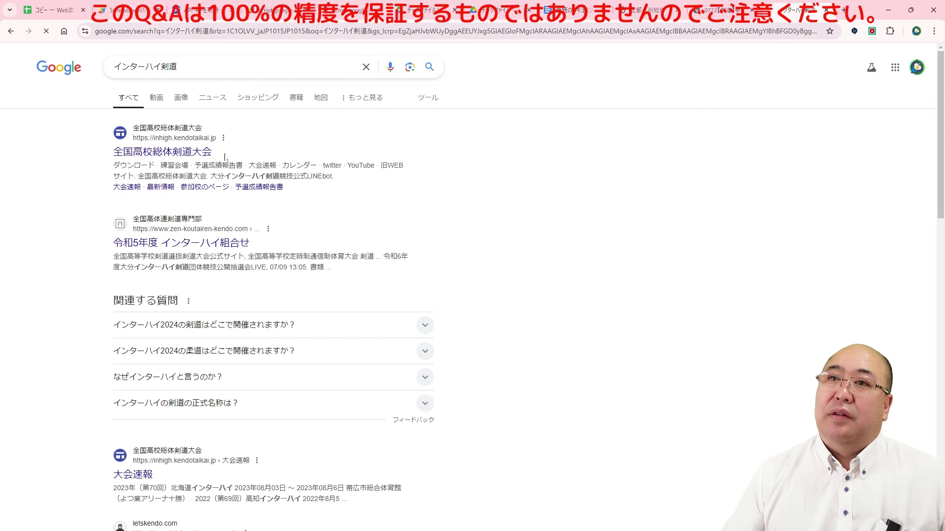
{"action": "left_click", "coordinate": [248, 166]}
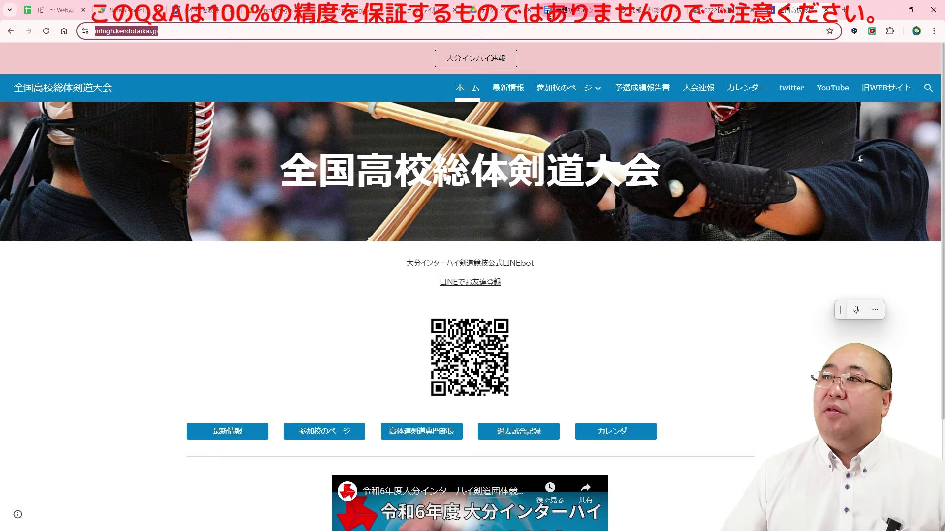
{"action": "left_click", "coordinate": [567, 15]}
{"action": "type", "text": "https://inhigh.kendotaikai.jp/"}
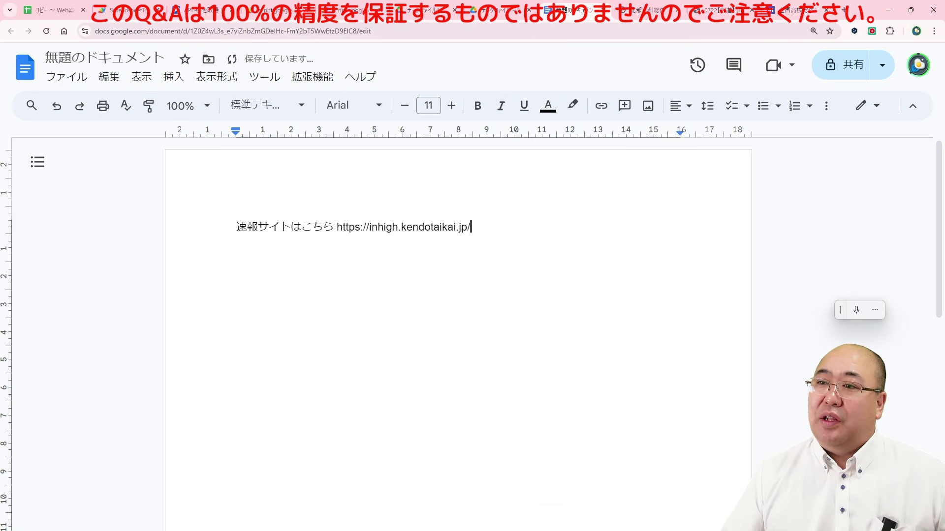
Step: Title the document Q&A and turn the 速報サイト URL line into a working link
{"action": "left_click", "coordinate": [176, 64]}
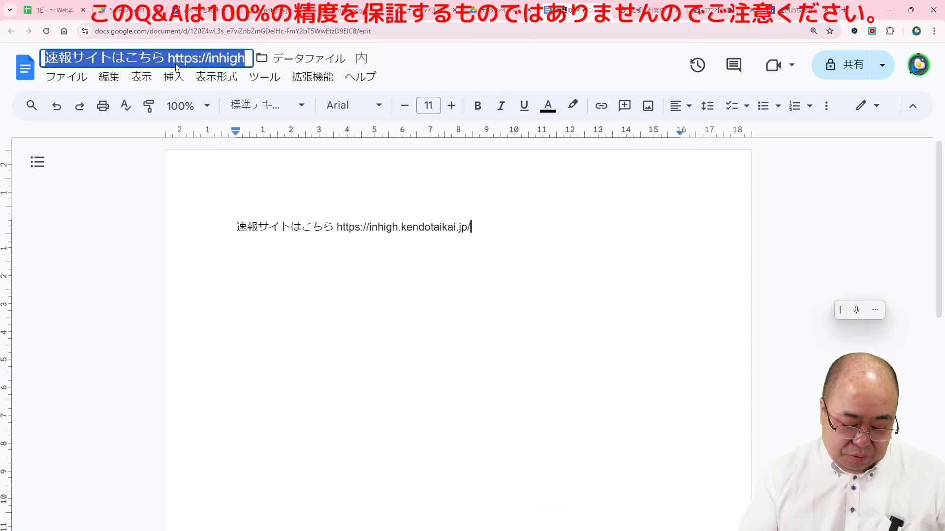
{"action": "type", "text": "Q&A"}
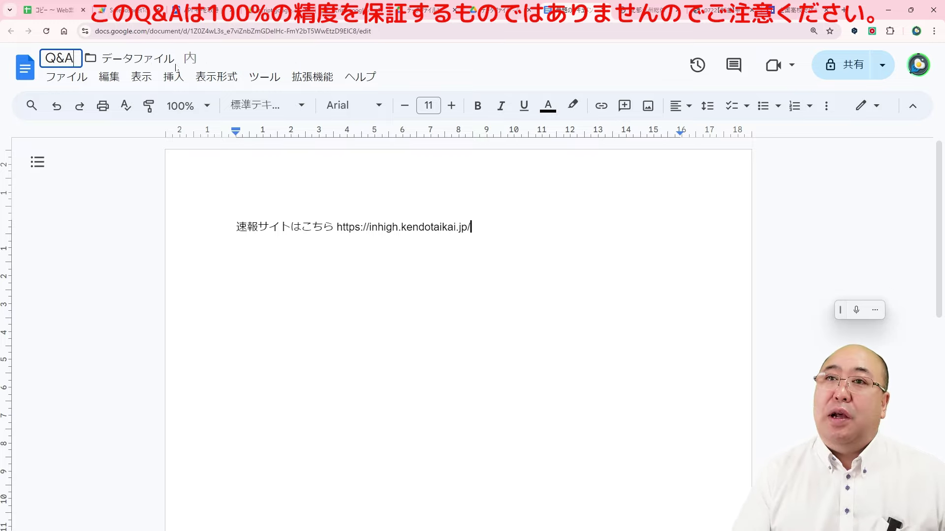
{"action": "key", "text": "Return"}
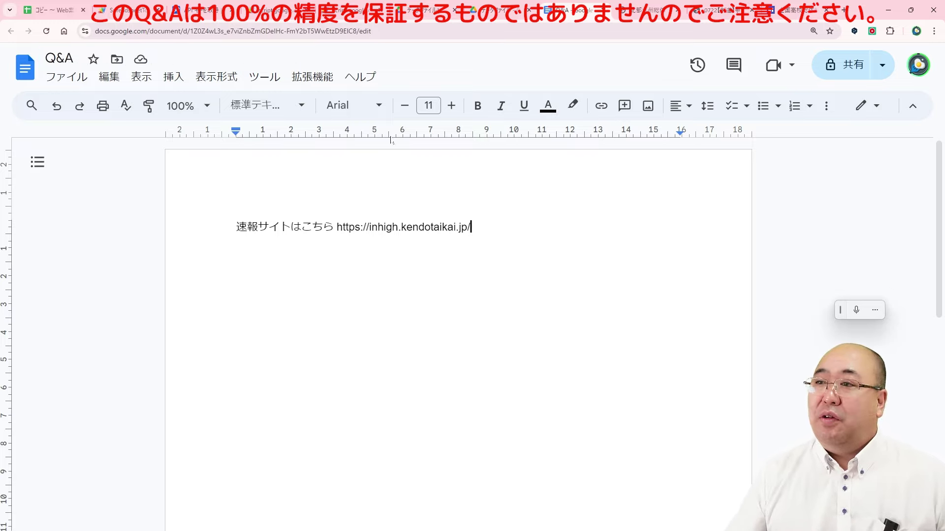
{"action": "key", "text": "Return"}
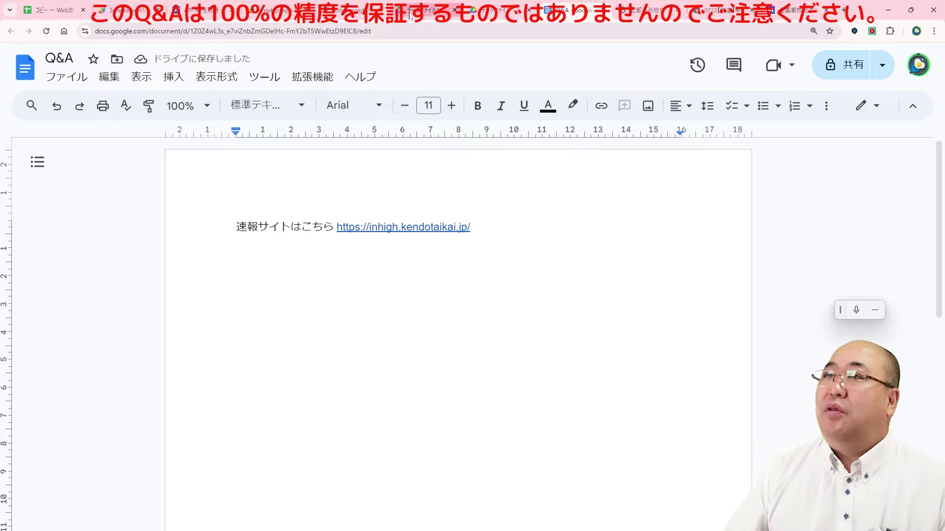
{"action": "left_click", "coordinate": [491, 14]}
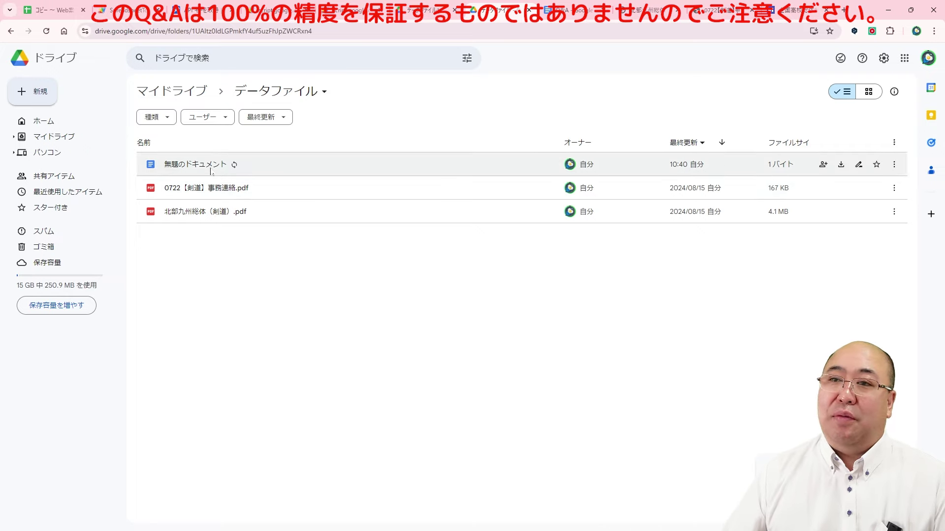
Step: Reload the データファイル folder and copy its folder ID from the address bar URL
{"action": "left_click", "coordinate": [46, 31]}
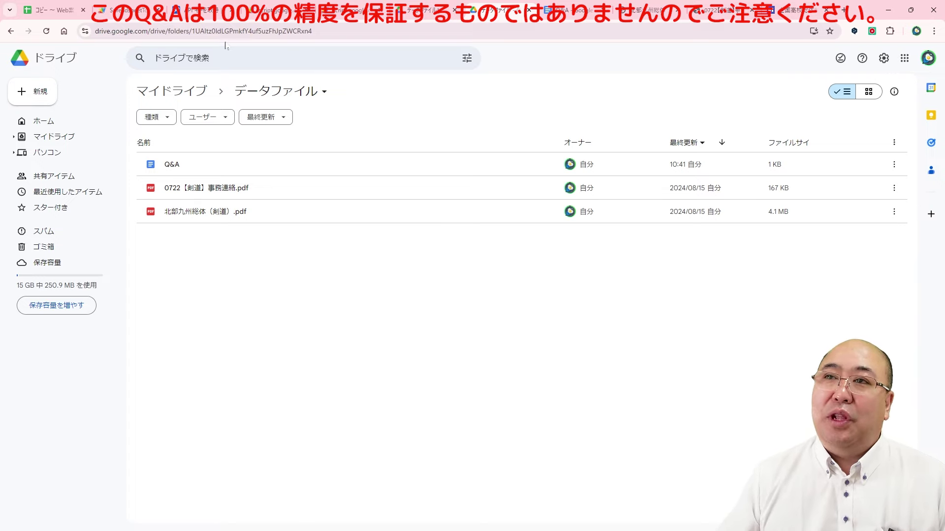
{"action": "left_click", "coordinate": [215, 31]}
{"action": "left_click", "coordinate": [252, 31]}
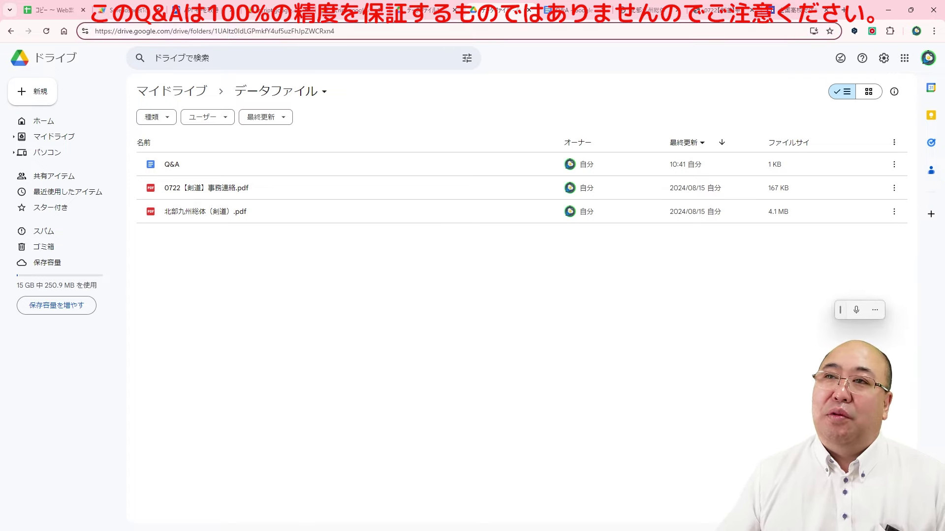
{"action": "left_click_drag", "start_coordinate": [213, 31], "coordinate": [335, 31]}
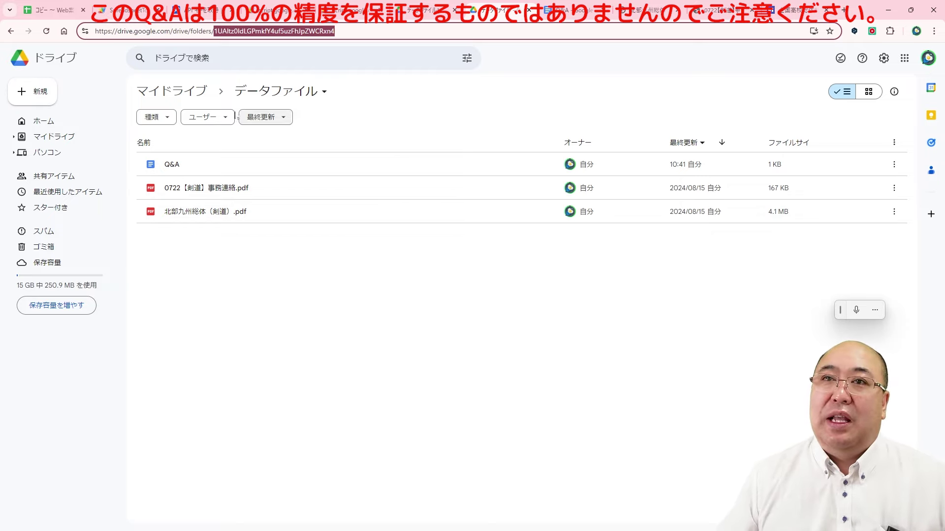
{"action": "left_click", "coordinate": [123, 10]}
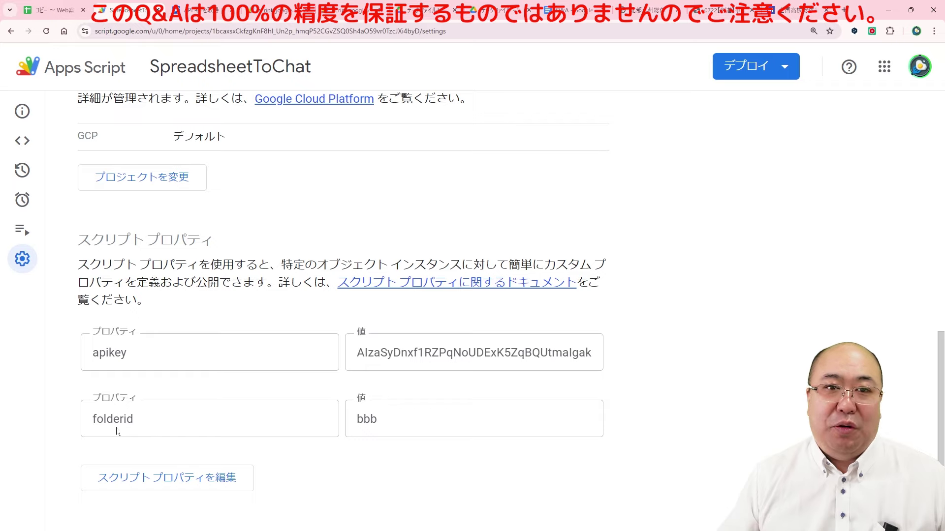
Step: Paste the folder ID over bbb in the folderid script property and save the properties
{"action": "left_click", "coordinate": [183, 488]}
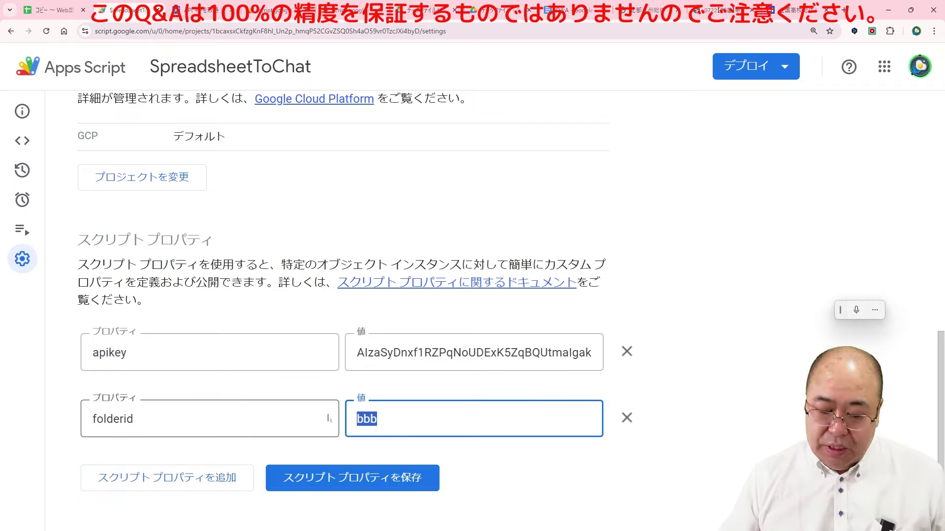
{"action": "left_click", "coordinate": [313, 480]}
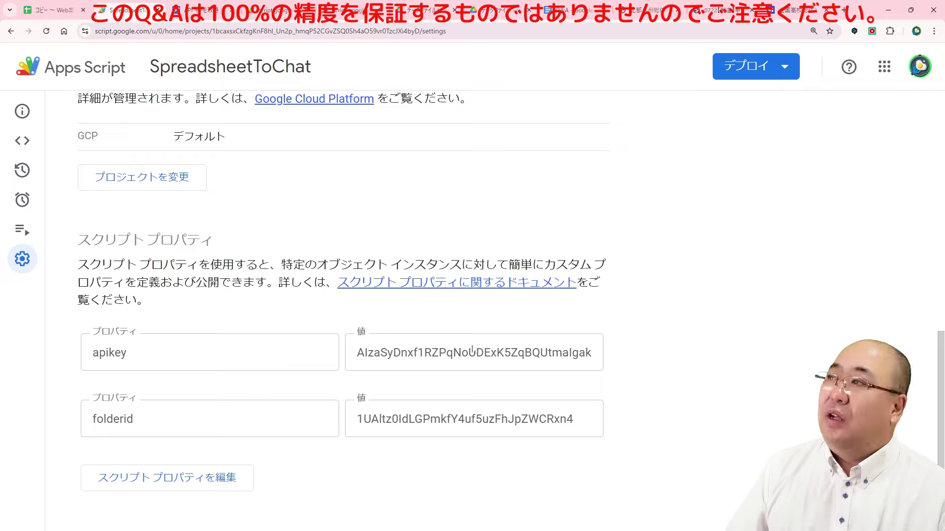
Step: Create a new ウェブアプリ deployment with アクセスできるユーザー set to 全員 and deploy it
{"action": "left_click", "coordinate": [736, 72]}
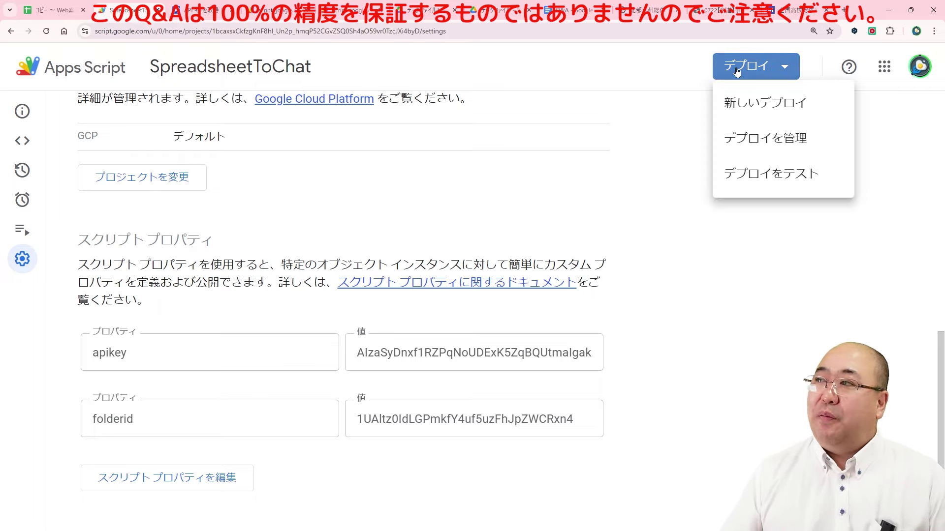
{"action": "left_click", "coordinate": [746, 108]}
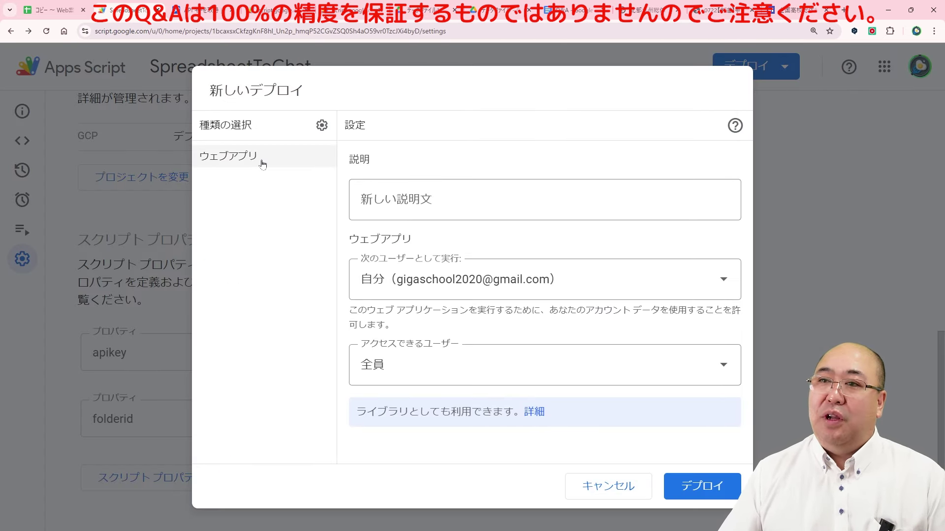
{"action": "left_click", "coordinate": [321, 125]}
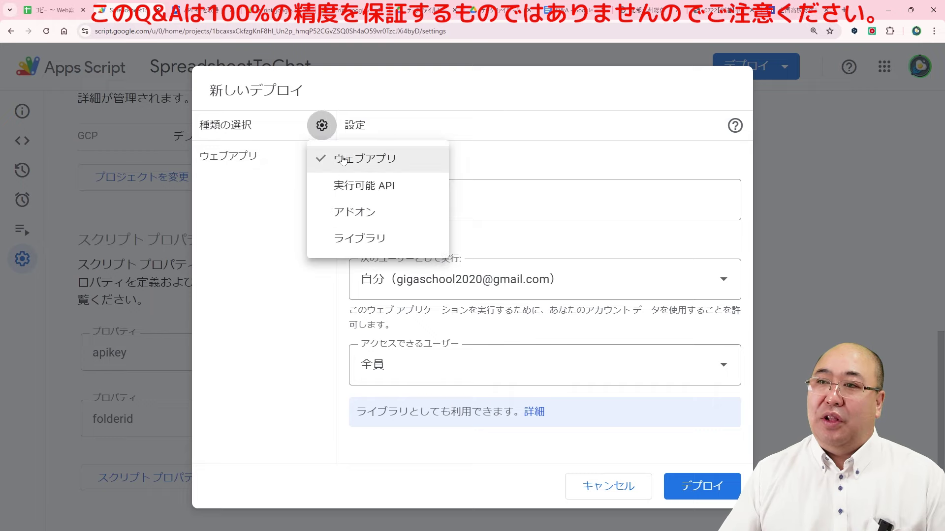
{"action": "left_click", "coordinate": [344, 158]}
{"action": "left_click", "coordinate": [322, 125]}
{"action": "left_click", "coordinate": [344, 158]}
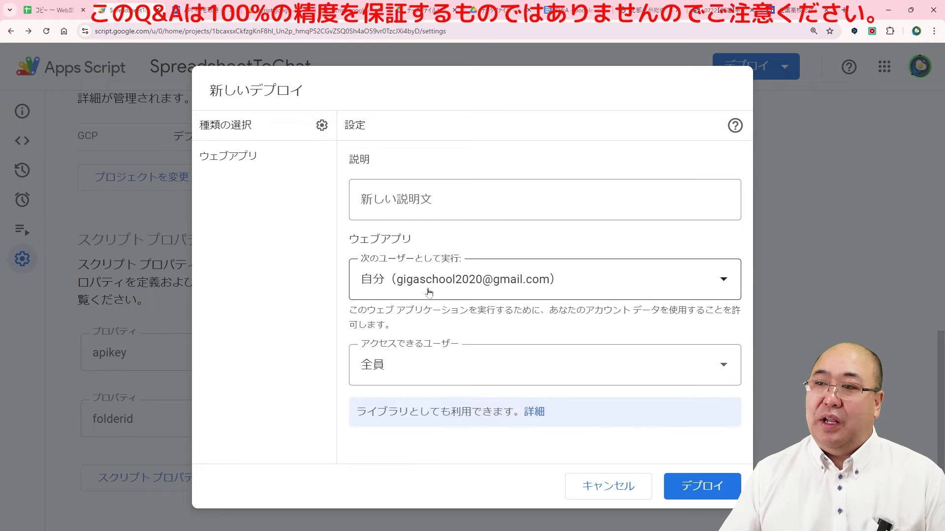
{"action": "left_click", "coordinate": [379, 376]}
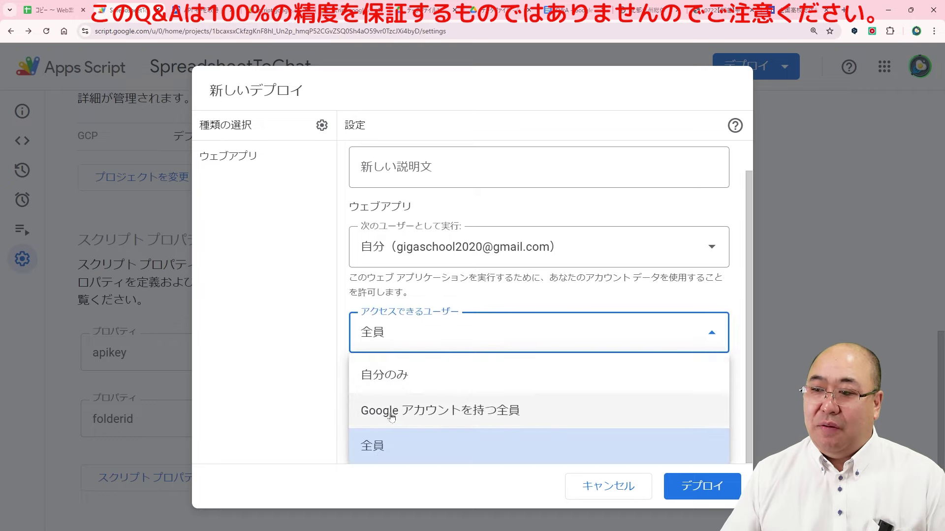
{"action": "left_click", "coordinate": [376, 446]}
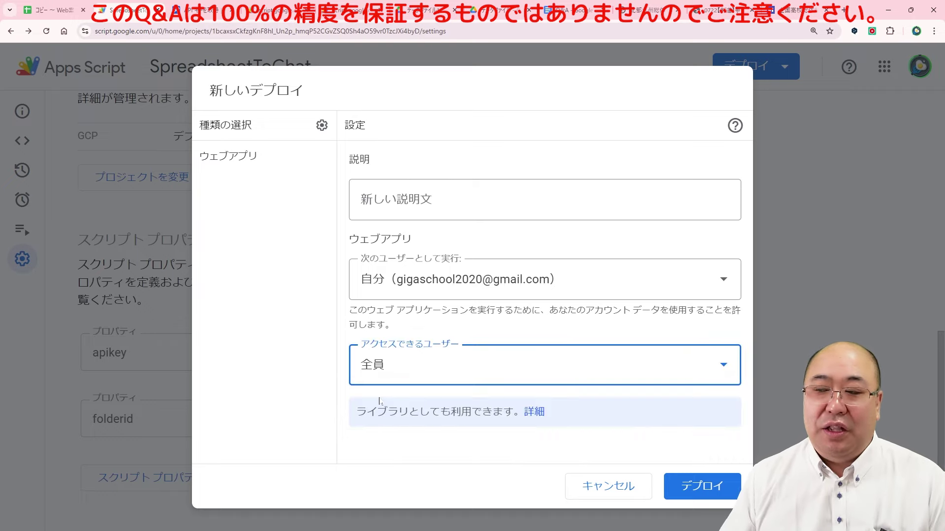
{"action": "left_click", "coordinate": [697, 486]}
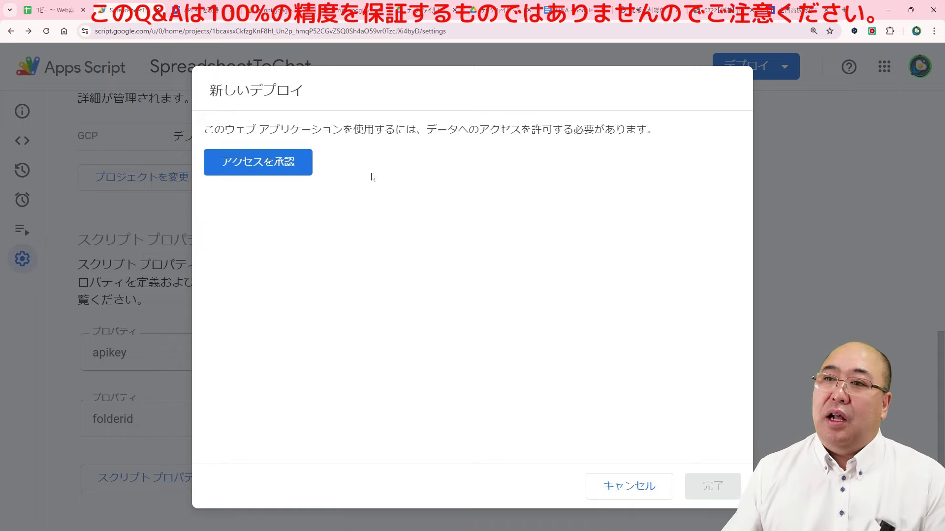
Step: Authorize SpreadsheetToChat with your Google account, proceeding past the unverified-app warning and allowing permissions
{"action": "left_click", "coordinate": [264, 167]}
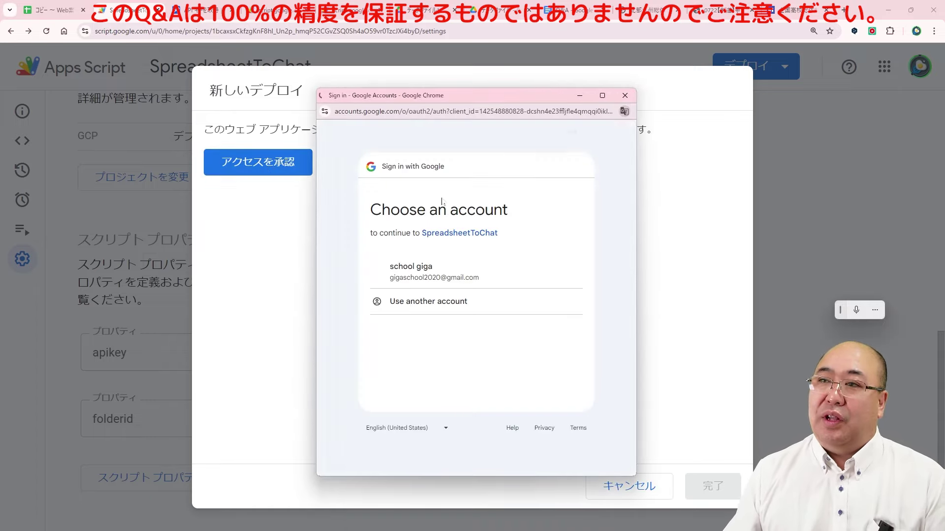
{"action": "left_click", "coordinate": [432, 277]}
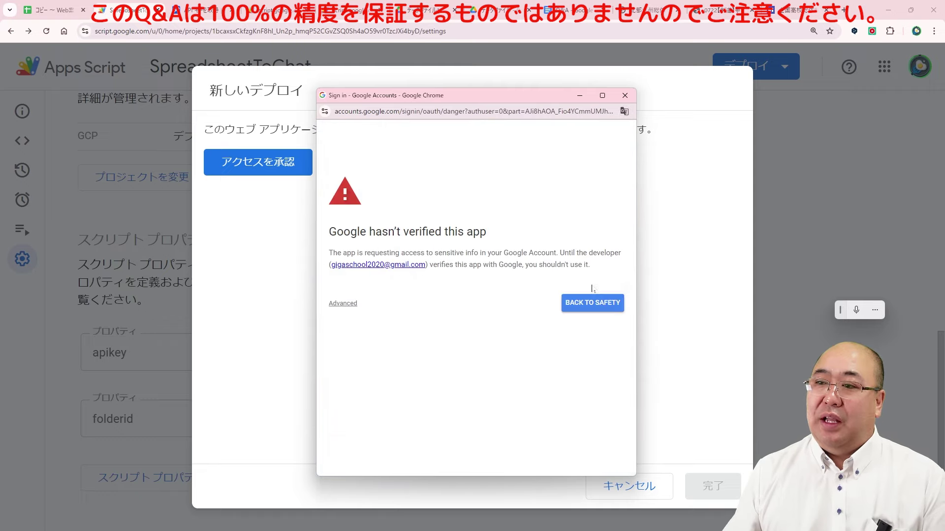
{"action": "left_click", "coordinate": [343, 304]}
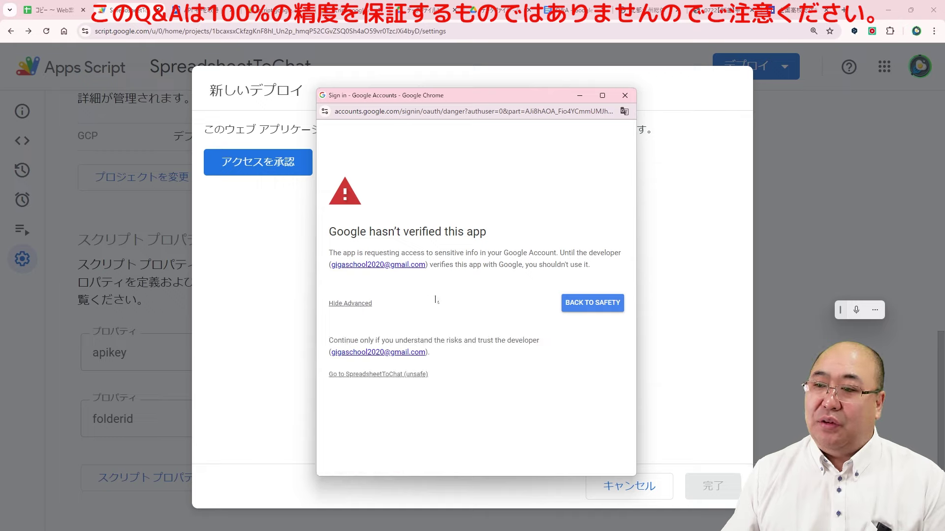
{"action": "left_click", "coordinate": [372, 375]}
{"action": "scroll", "coordinate": [469, 290], "scroll_direction": "down", "scroll_amount": 3}
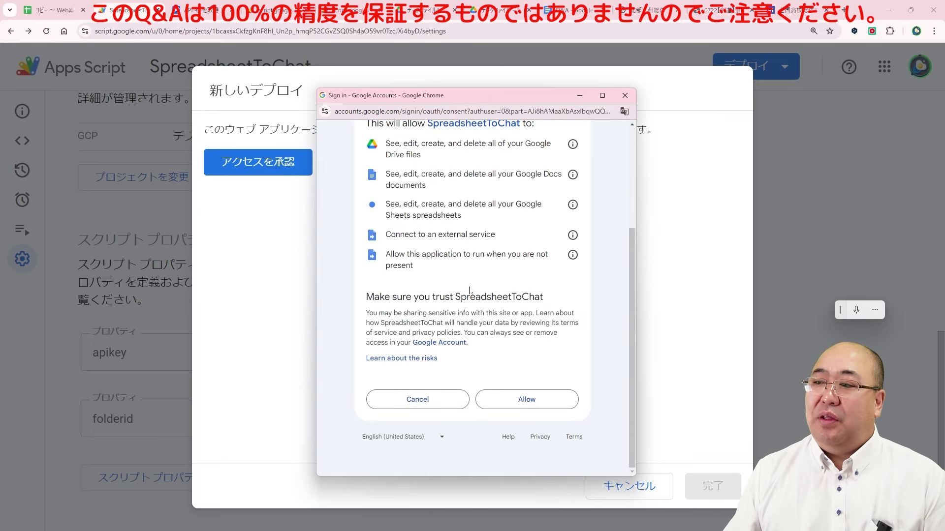
{"action": "left_click", "coordinate": [520, 398]}
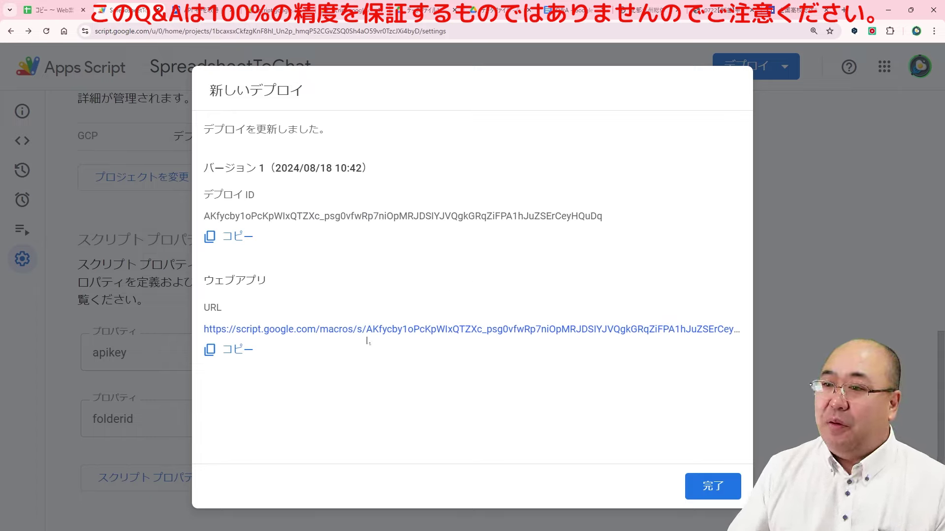
Step: Open the deployed chat web app and send the bot the question 日程について
{"action": "left_click", "coordinate": [380, 330]}
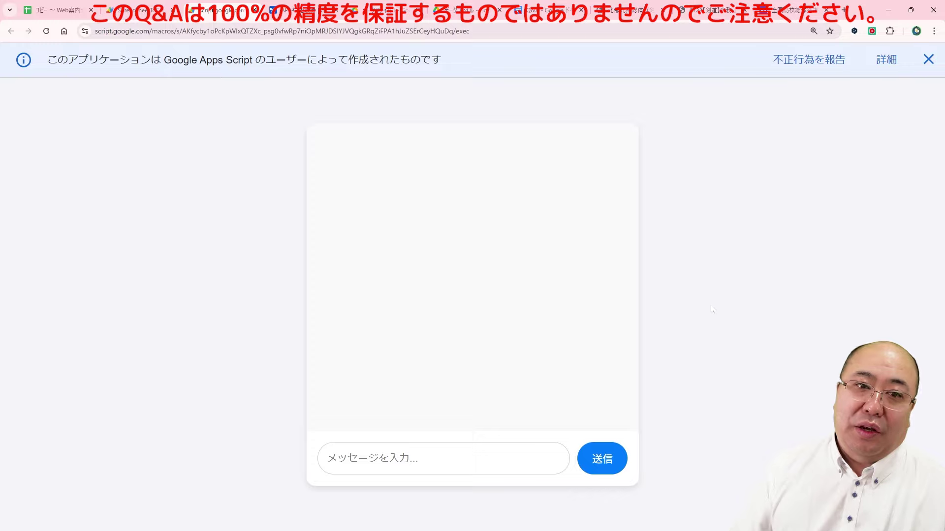
{"action": "left_click", "coordinate": [928, 60]}
{"action": "left_click", "coordinate": [427, 448]}
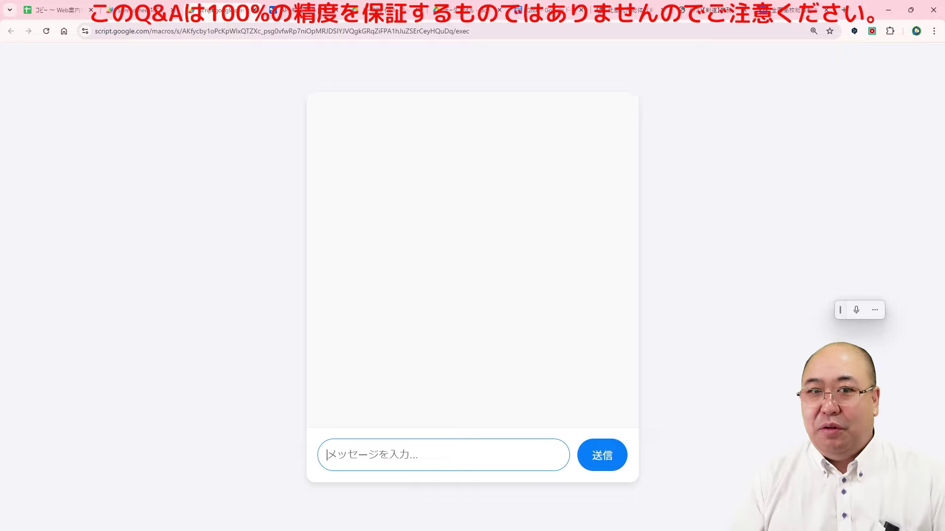
{"action": "type", "text": "にってい"}
{"action": "key", "text": "space"}
{"action": "type", "text": "につて"}
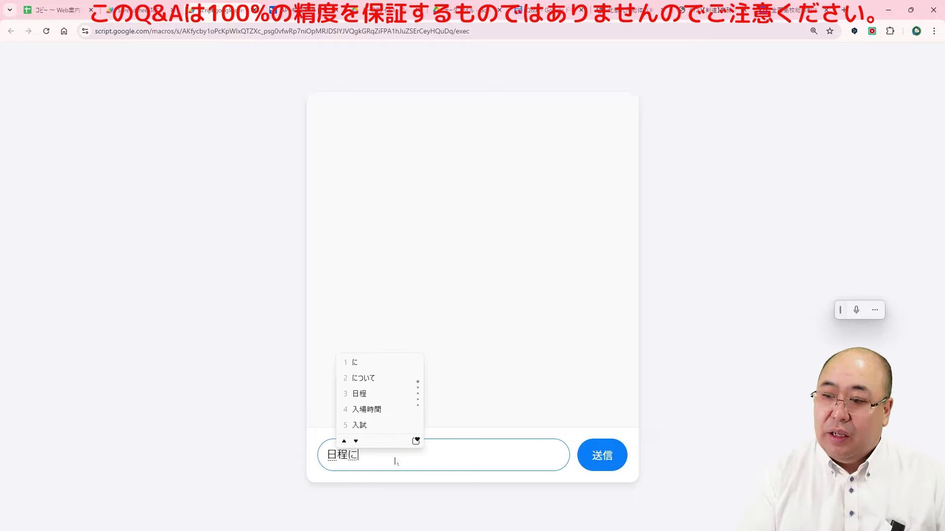
{"action": "key", "text": "BackSpace"}
{"action": "type", "text": "いて"}
{"action": "key", "text": "Return"}
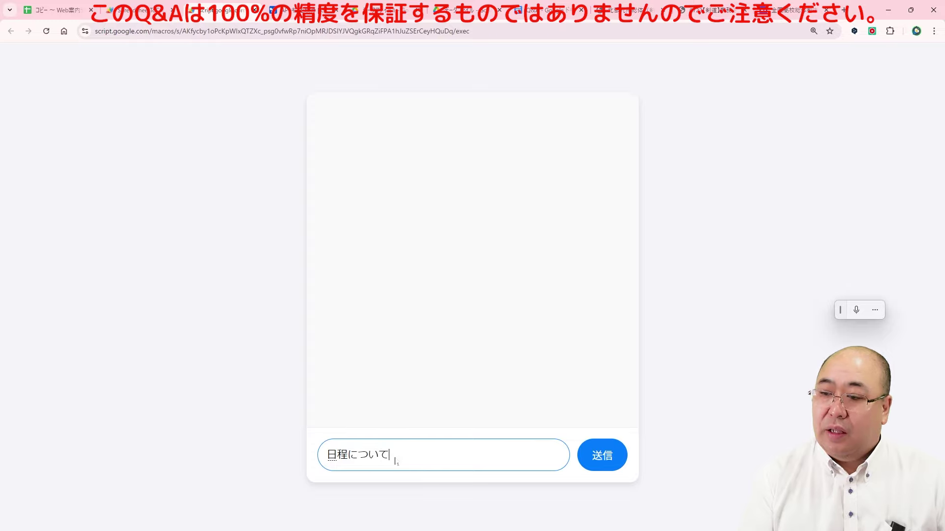
{"action": "key", "text": "Return"}
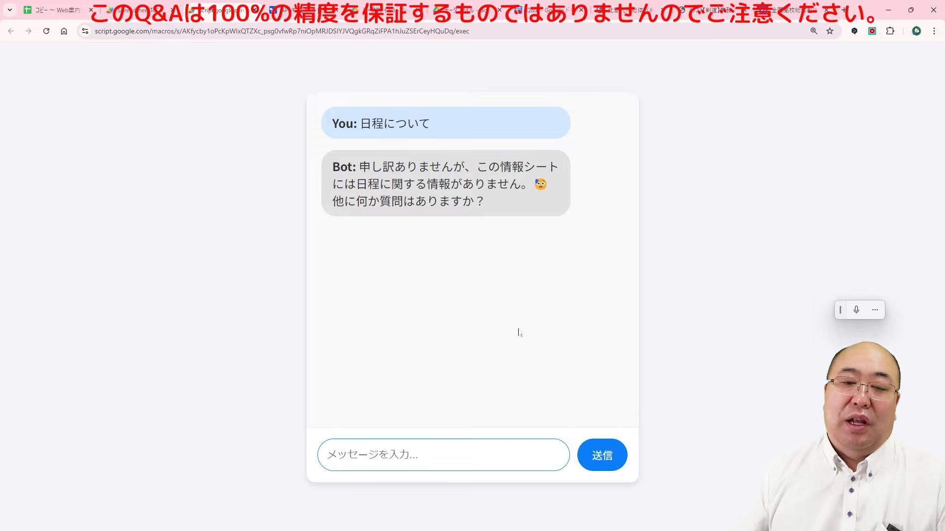
{"action": "left_click", "coordinate": [67, 12]}
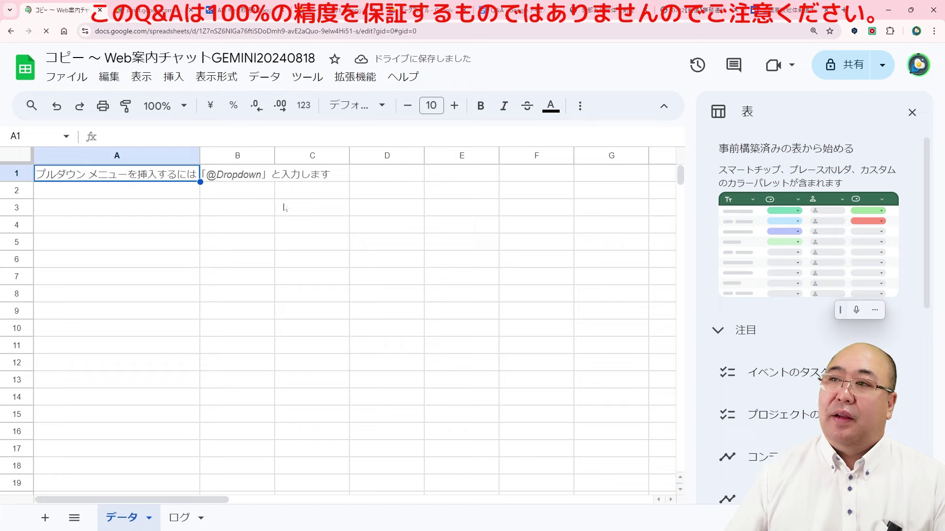
Step: Run カスタムメニュー > 最新データへ強制更新 so the データ sheet lists Q&A and both kendo PDFs
{"action": "left_click", "coordinate": [462, 79]}
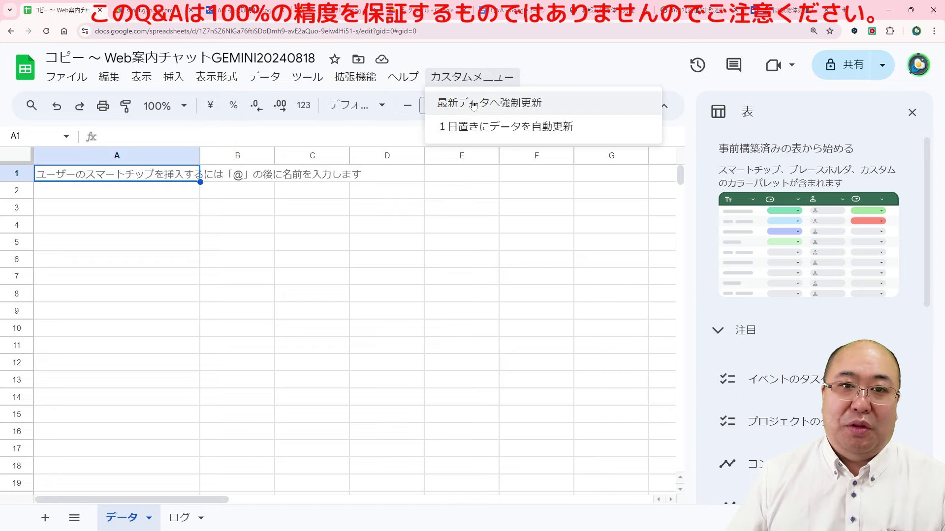
{"action": "left_click", "coordinate": [473, 103]}
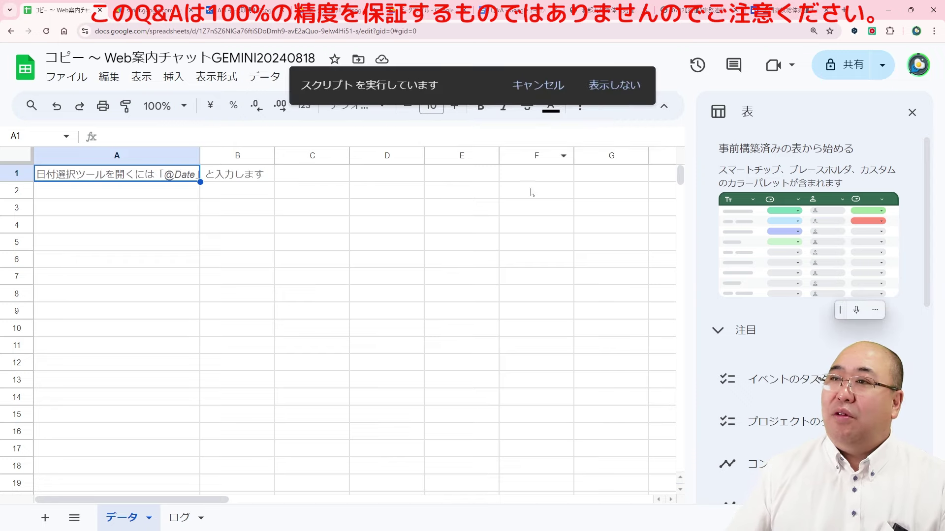
{"action": "left_click", "coordinate": [408, 17]}
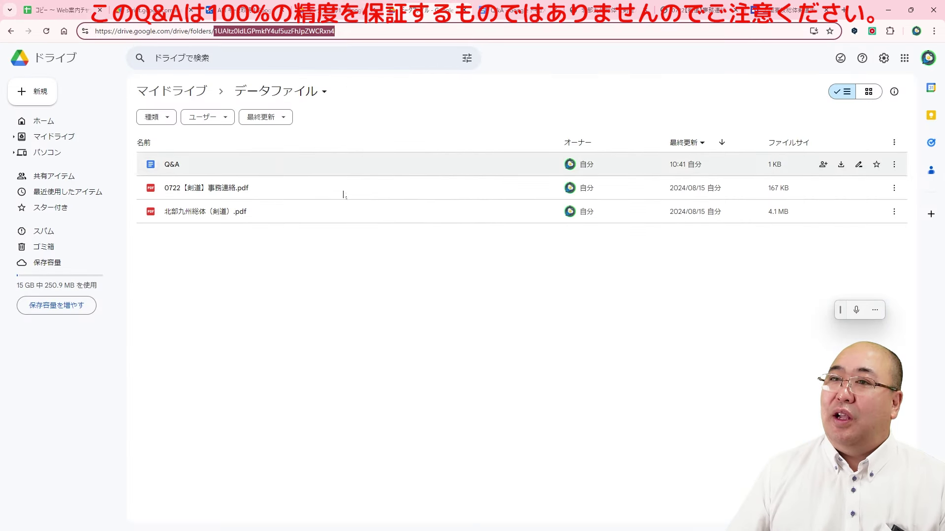
{"action": "left_click", "coordinate": [60, 10]}
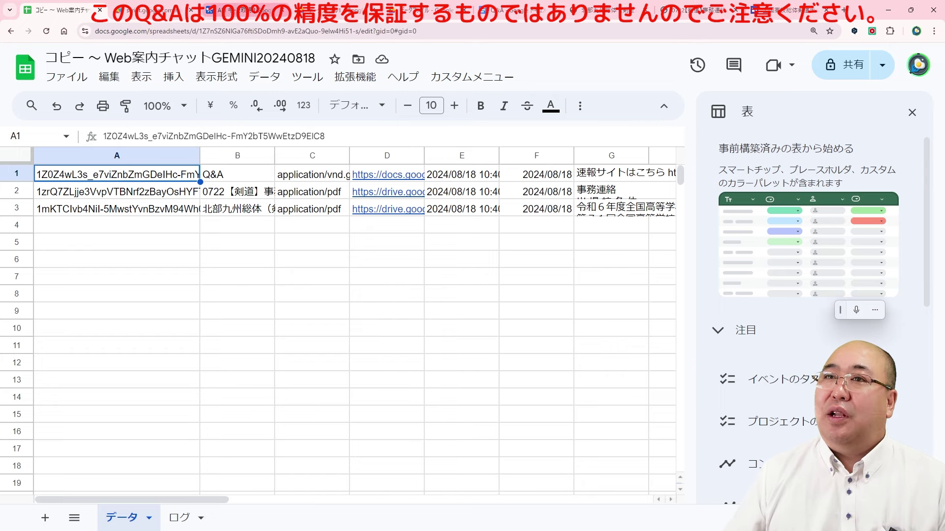
{"action": "left_click", "coordinate": [152, 10]}
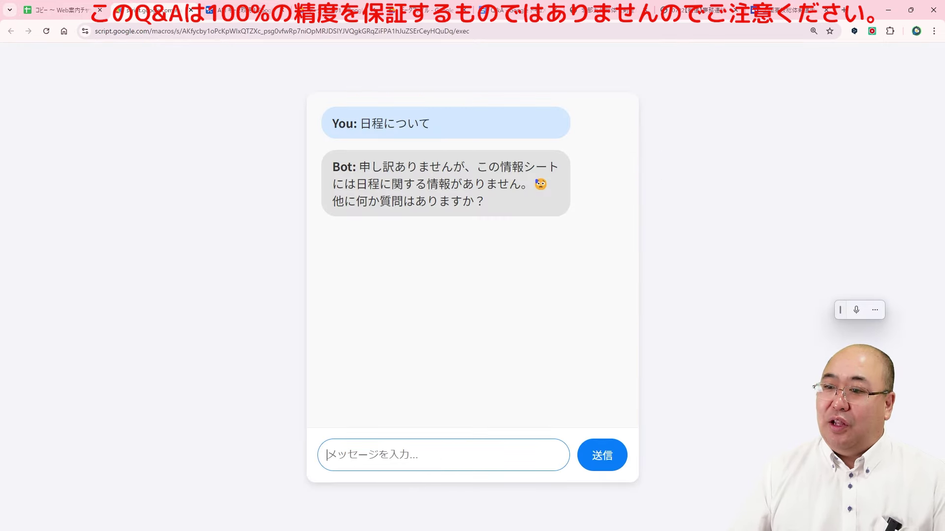
Step: Ask the bot 日程について and 会場はどこですか？, getting the 北部九州総体 2024 site and venue address
{"action": "type", "text": "にって"}
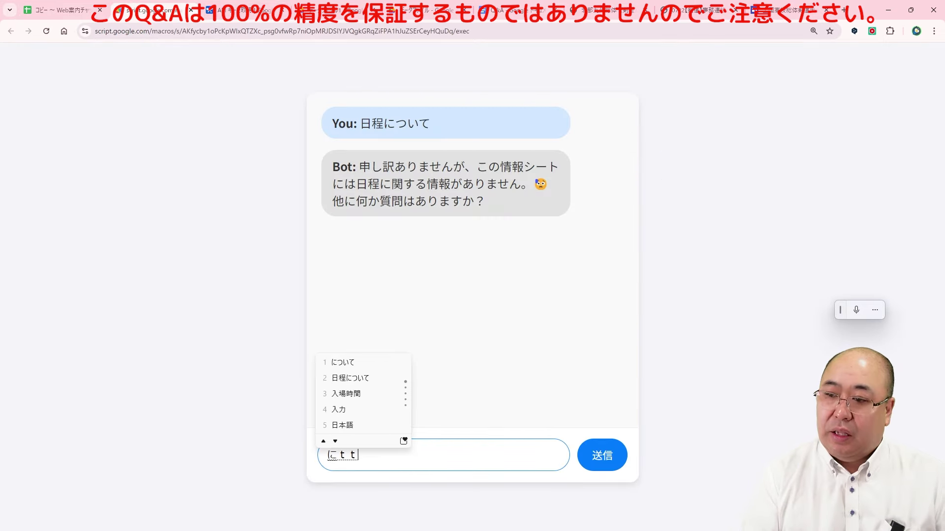
{"action": "type", "text": "い"}
{"action": "key", "text": "space"}
{"action": "type", "text": "について"}
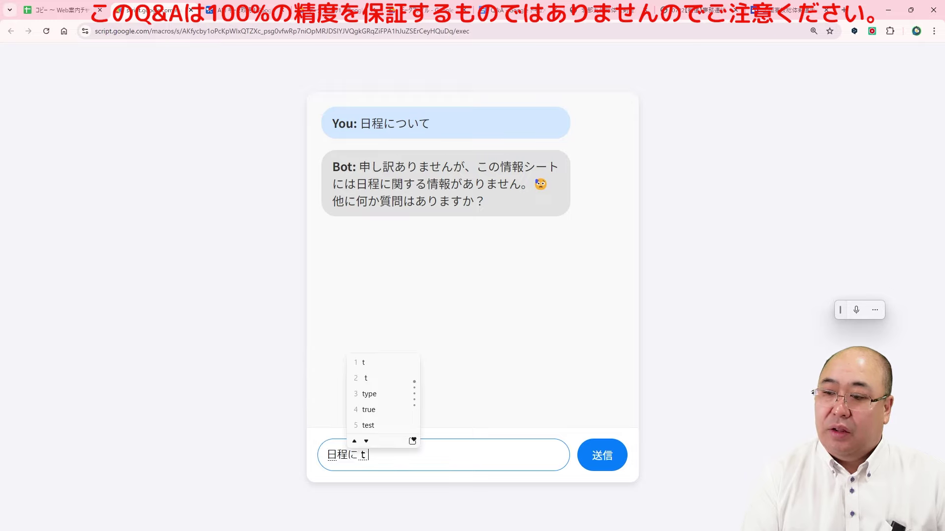
{"action": "key", "text": "Return"}
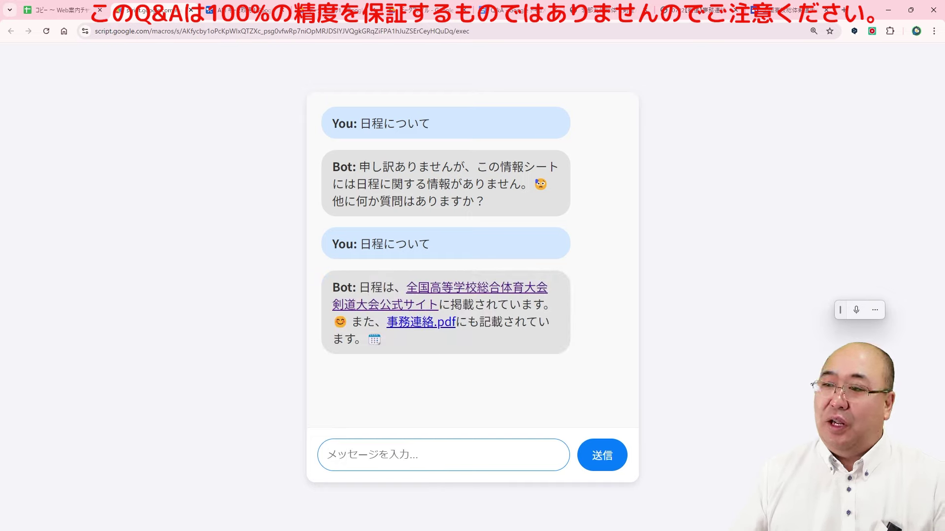
{"action": "type", "text": "会場は"}
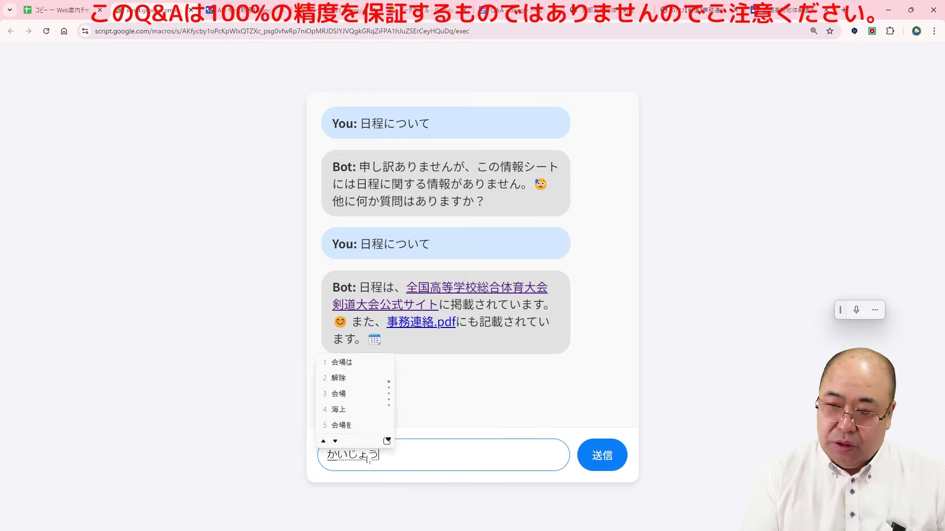
{"action": "type", "text": "どこですか"}
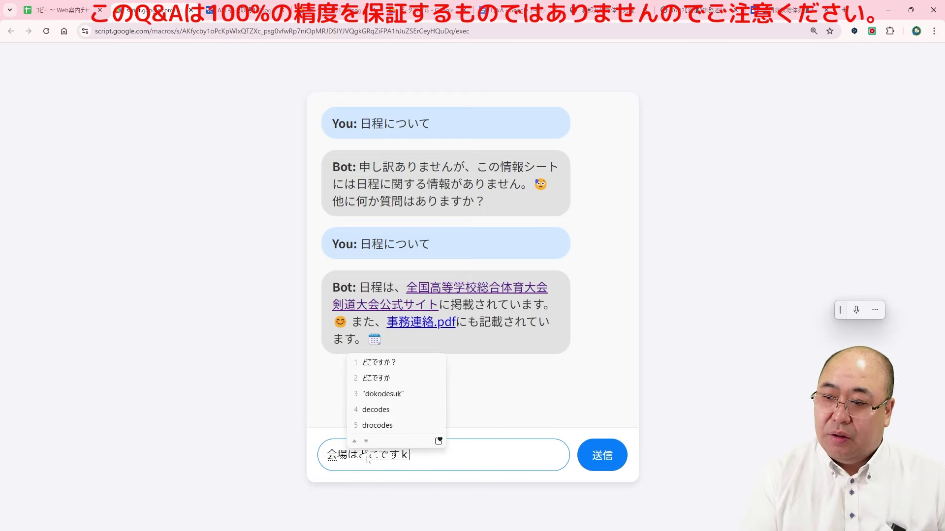
{"action": "type", "text": "?"}
{"action": "key", "text": "Return"}
{"action": "key", "text": "Return"}
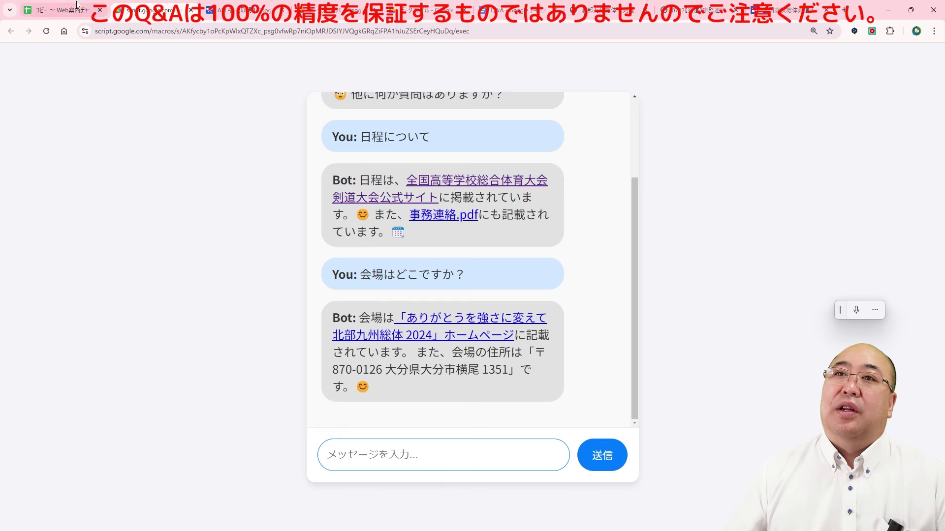
{"action": "left_click", "coordinate": [57, 10]}
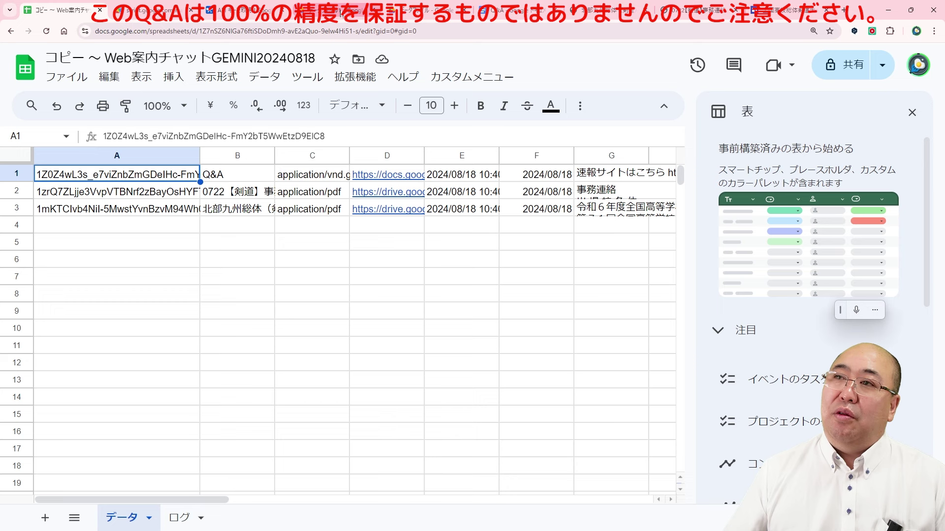
Step: Run カスタムメニュー > 1日置きにデータを自動更新 to schedule the daily data refresh
{"action": "left_click", "coordinate": [418, 10]}
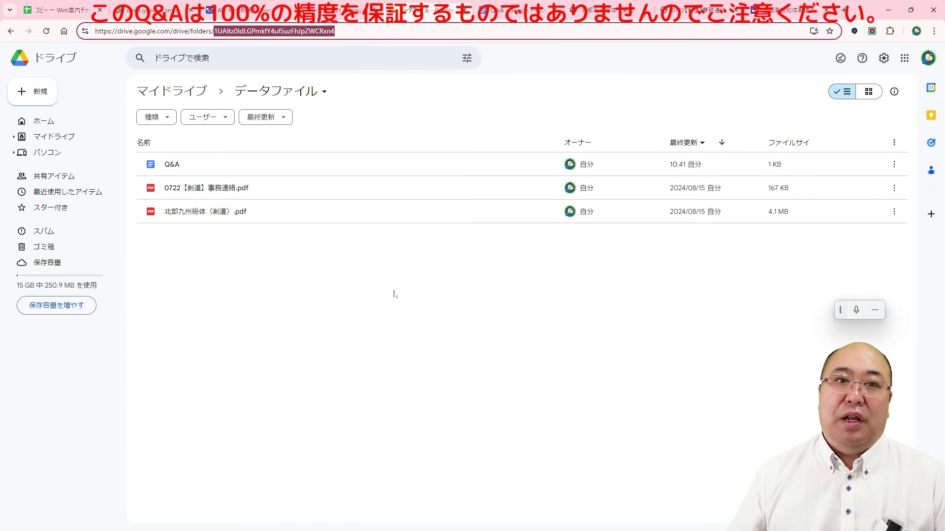
{"action": "left_click", "coordinate": [87, 13]}
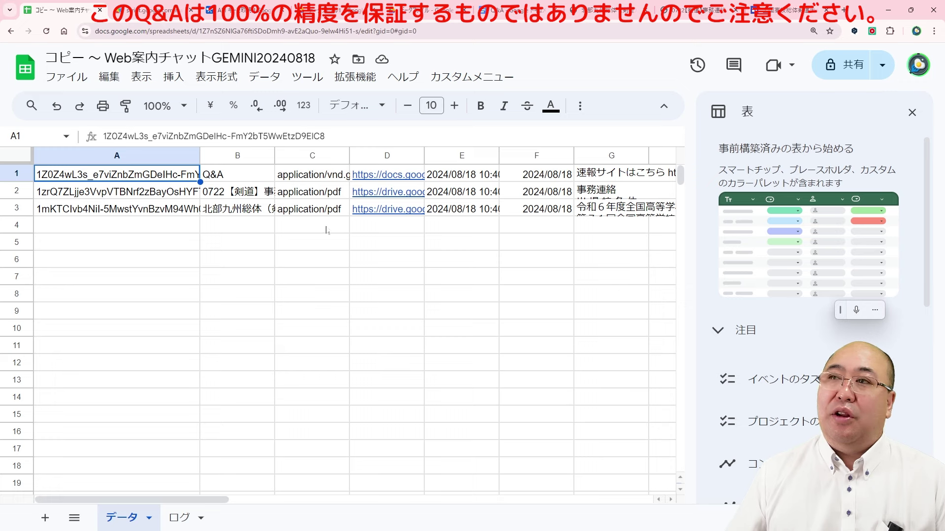
{"action": "left_click", "coordinate": [472, 77]}
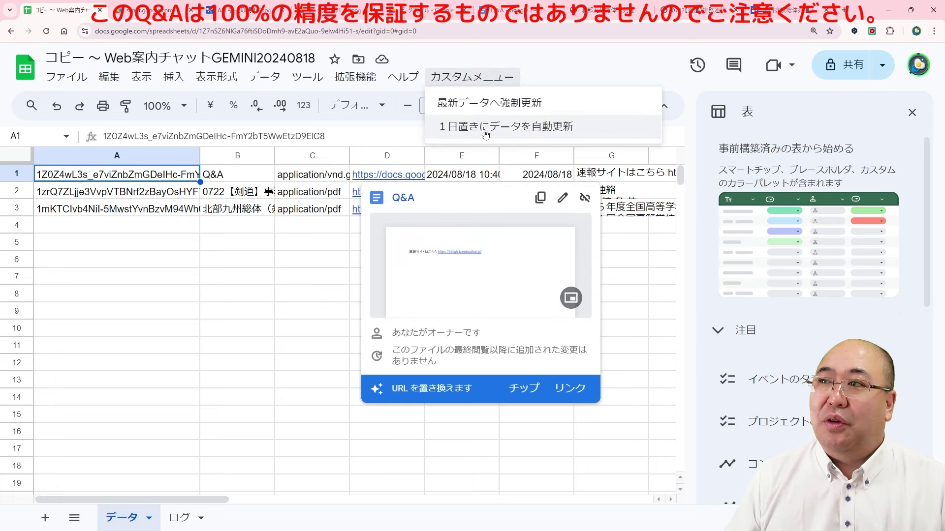
{"action": "left_click", "coordinate": [486, 132]}
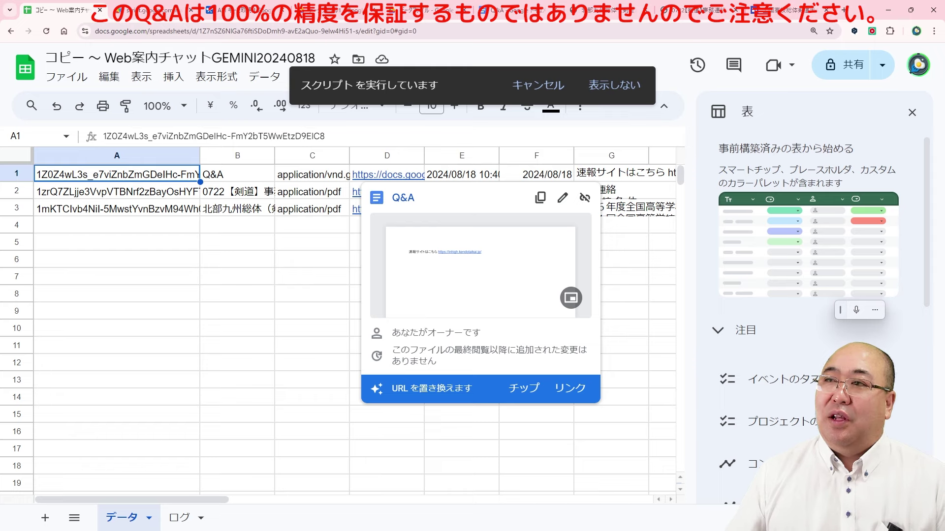
{"action": "left_click", "coordinate": [252, 232]}
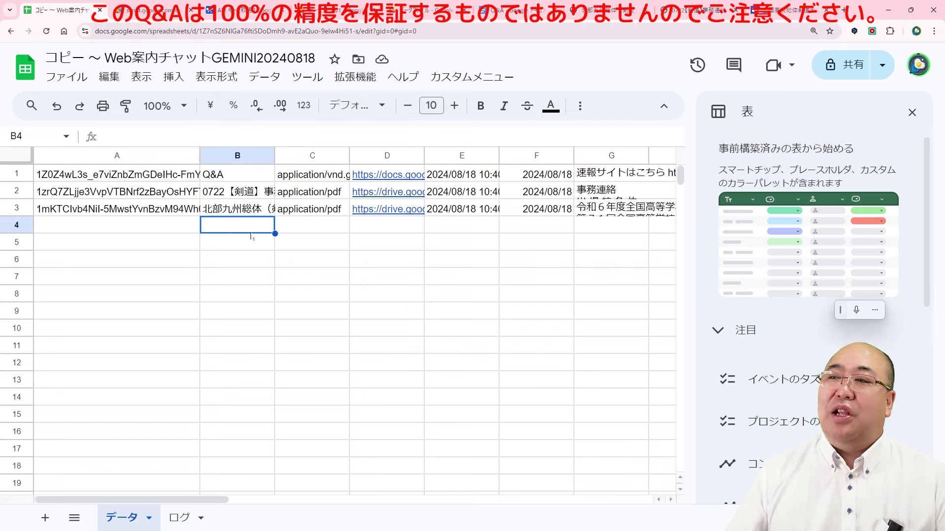
{"action": "left_click", "coordinate": [512, 9]}
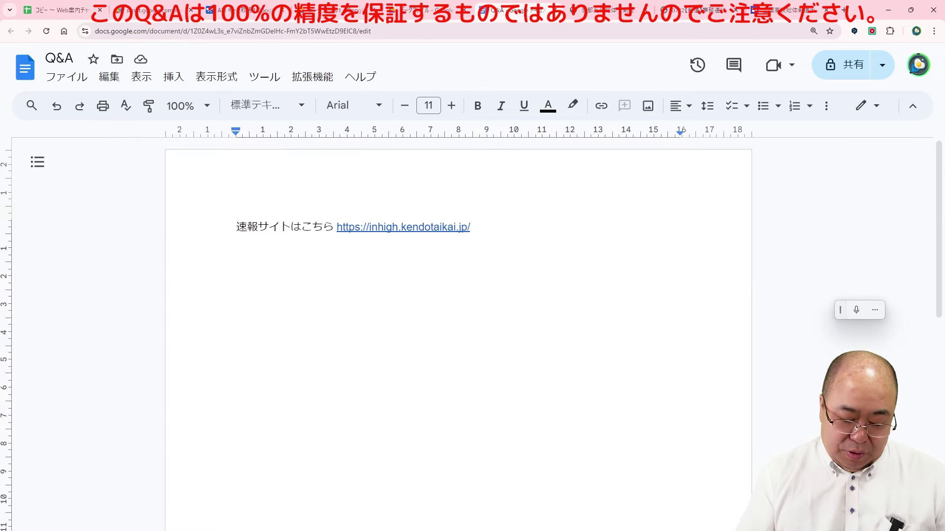
Step: Type the line 猫の名前は にゃんです。 below the site link in the Q&A document
{"action": "type", "text": "neko"}
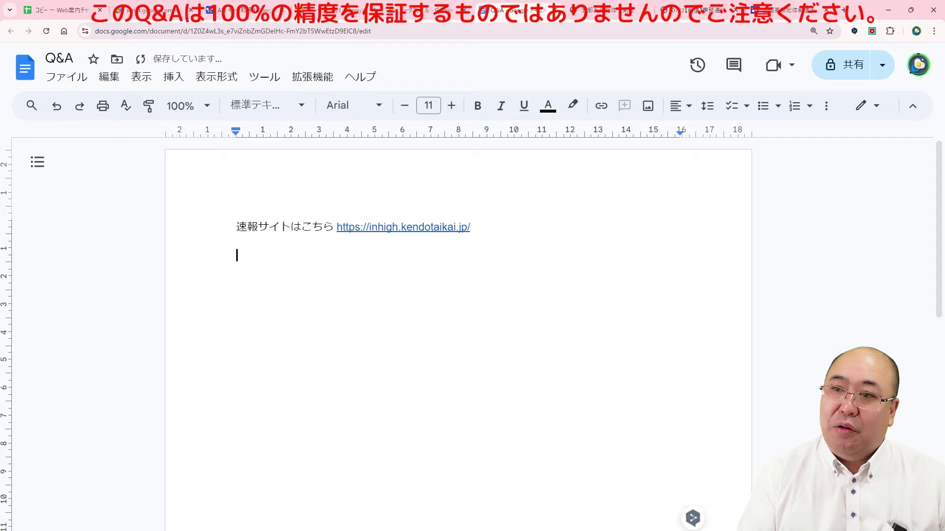
{"action": "type", "text": "nonamaeha"}
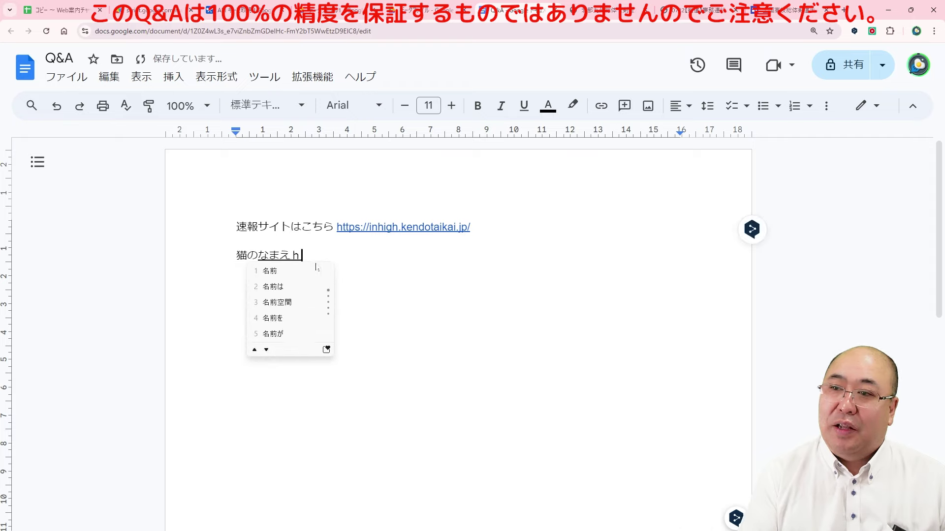
{"action": "key", "text": "space"}
{"action": "key", "text": "Return"}
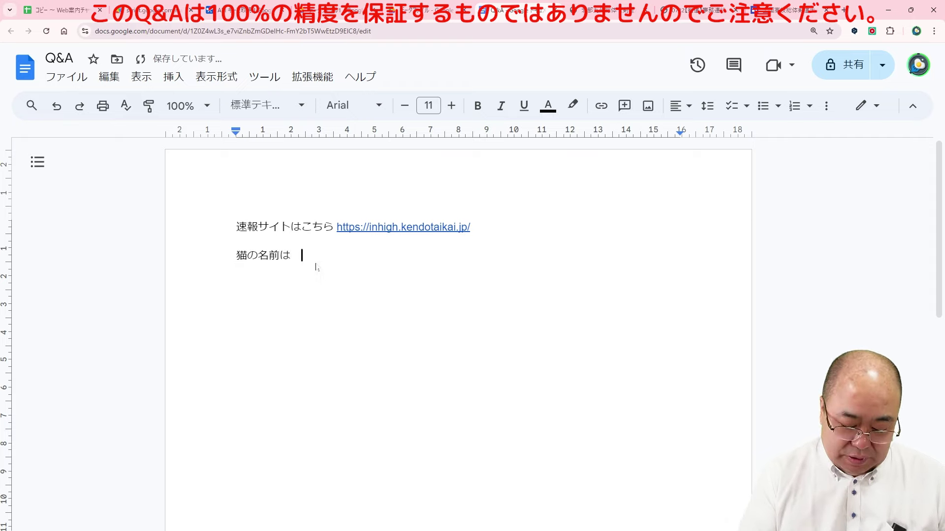
{"action": "type", "text": "nyanndesu"}
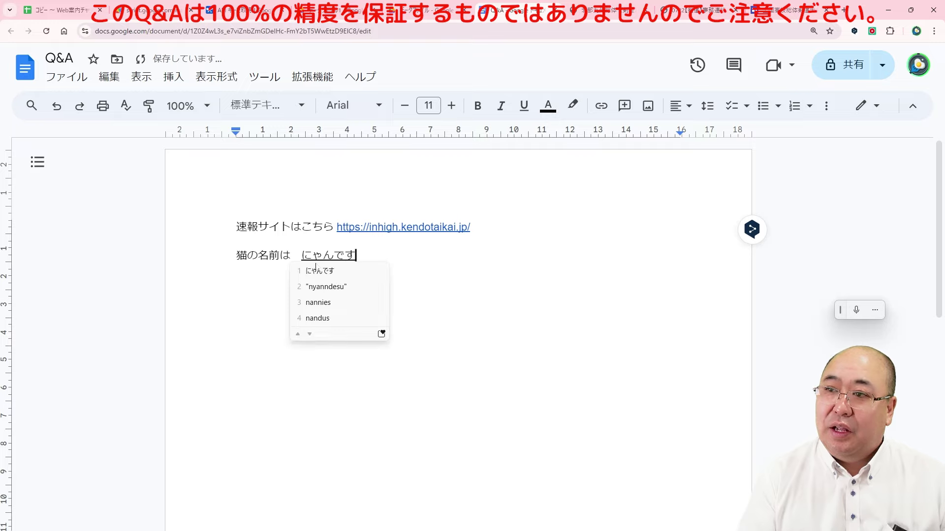
{"action": "type", "text": "."}
{"action": "key", "text": "Return"}
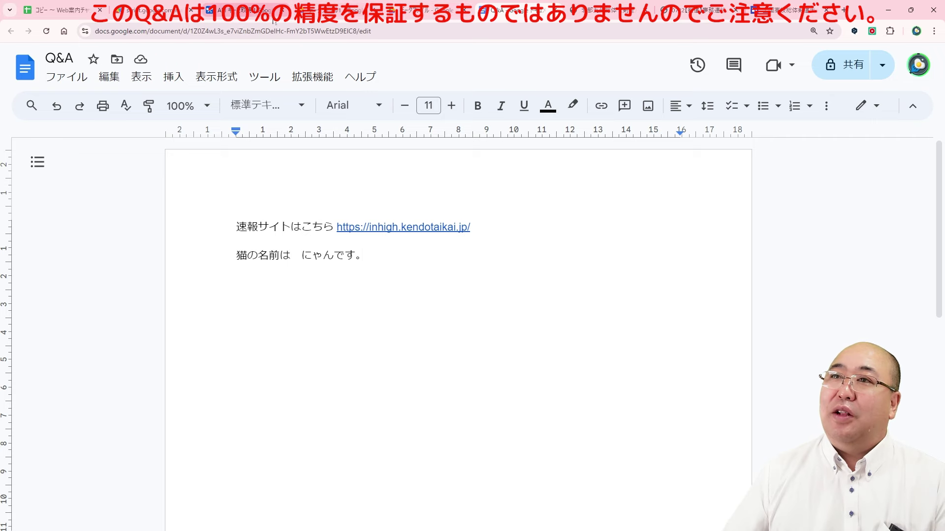
{"action": "left_click", "coordinate": [152, 9]}
Step: Ask the chat bot 猫の名前は？; it replies that it has no cat-name information
{"action": "left_click", "coordinate": [354, 457]}
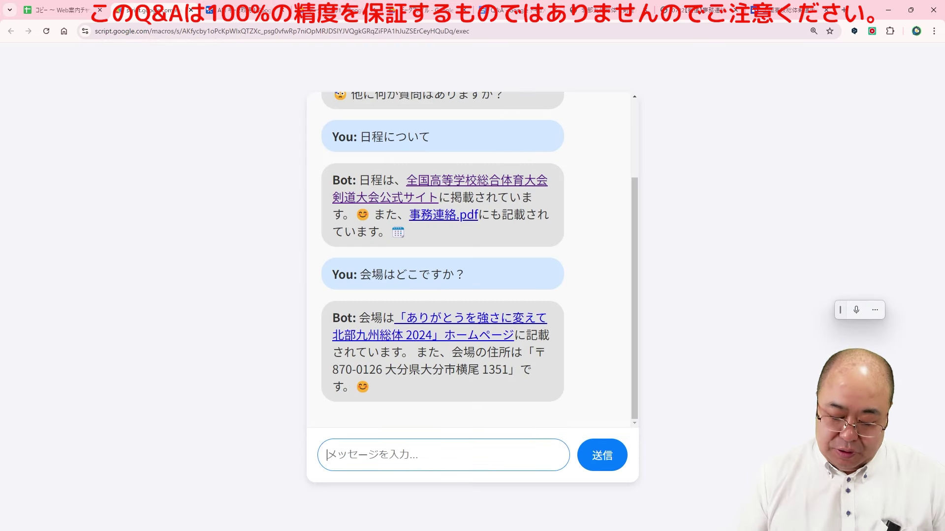
{"action": "type", "text": "猫のnamaeha"}
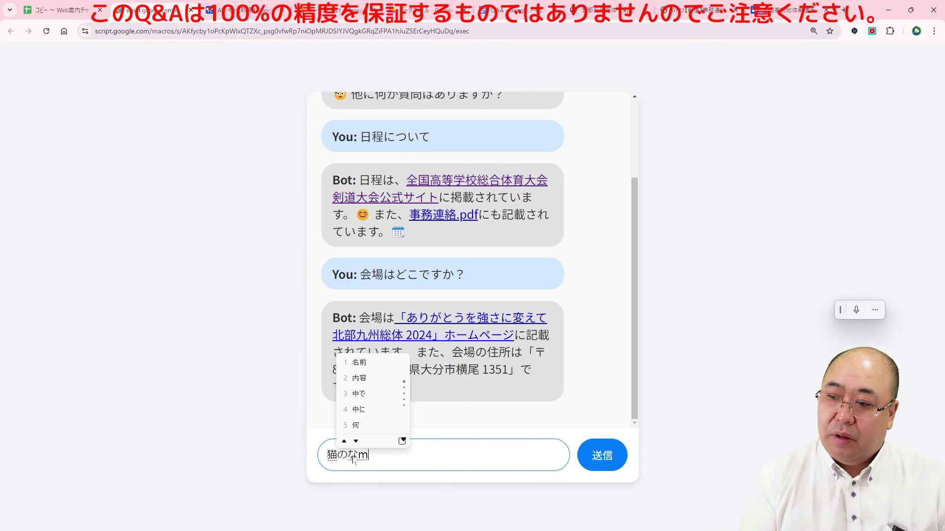
{"action": "key", "text": "space"}
{"action": "type", "text": "?"}
{"action": "key", "text": "Return"}
{"action": "key", "text": "Return"}
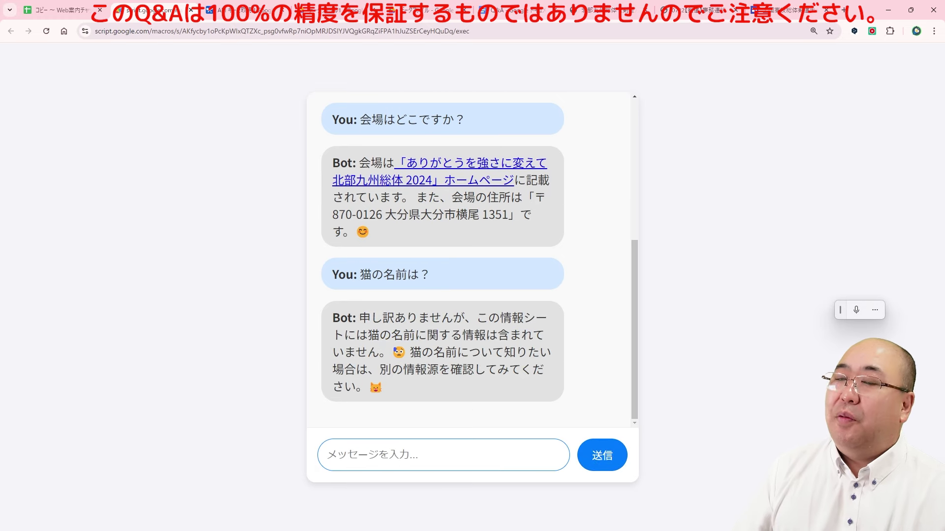
{"action": "left_click", "coordinate": [62, 11]}
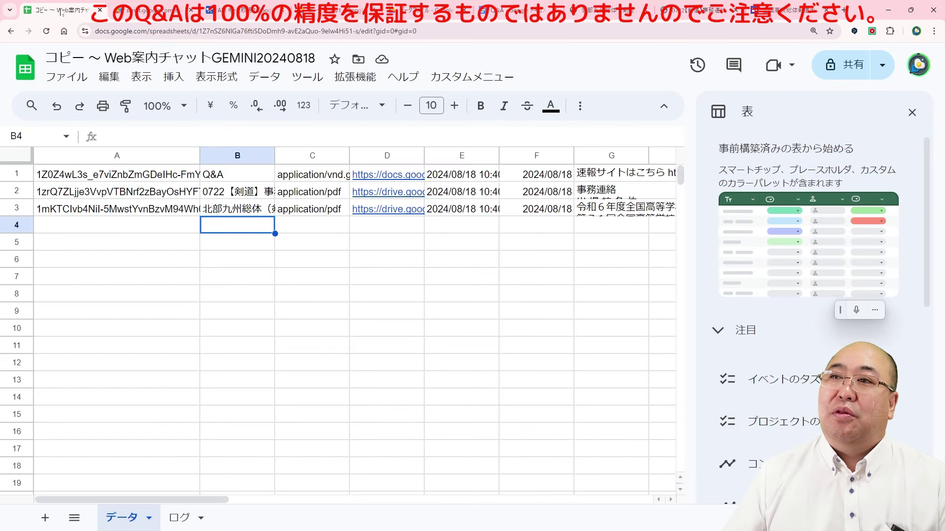
Step: Run カスタムメニュー > 最新データへ強制更新 to reload the latest Drive data, then return to the chat
{"action": "left_click", "coordinate": [471, 77]}
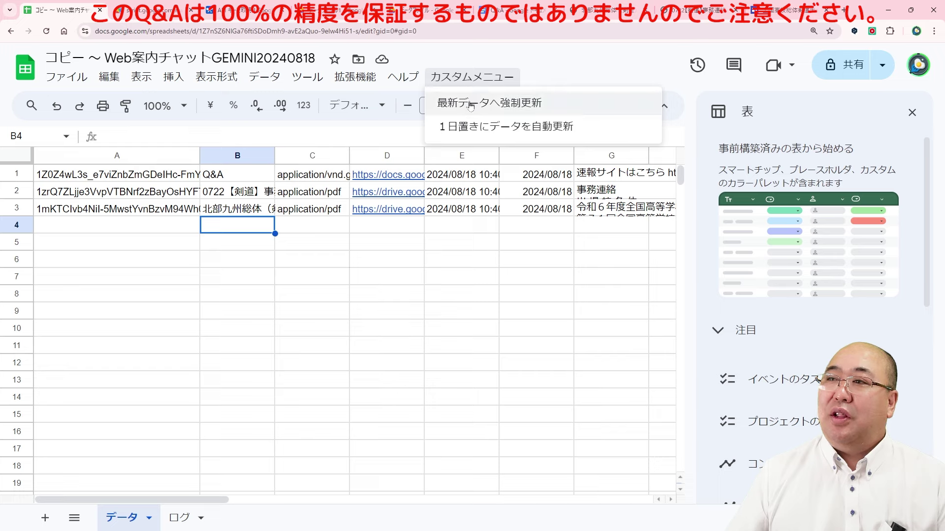
{"action": "left_click", "coordinate": [472, 105]}
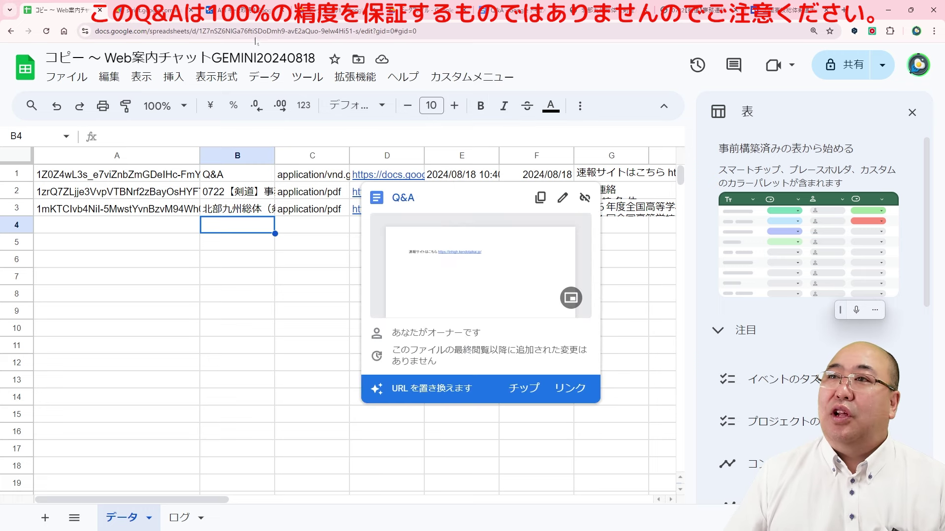
{"action": "key", "text": "ctrl+Tab"}
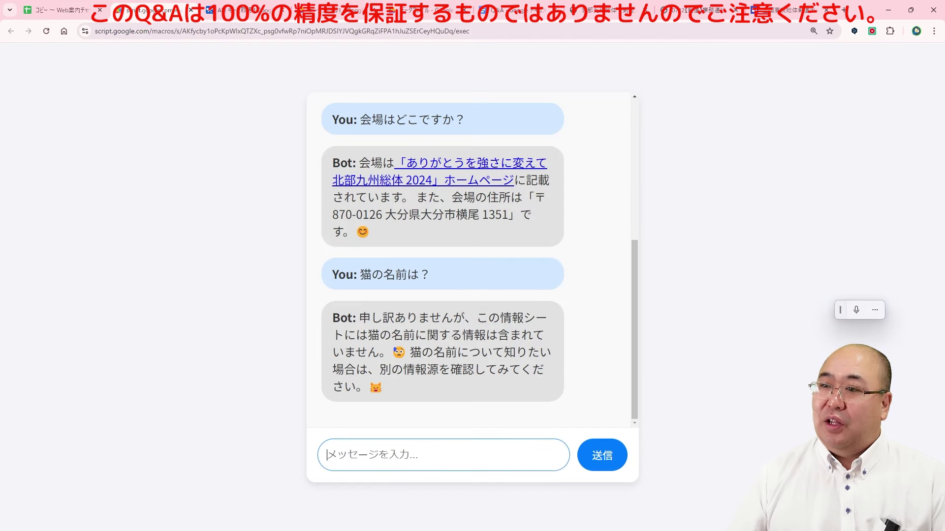
Step: Resend the copied question 猫の名前は？ to the bot, which now answers にゃんです
{"action": "left_click_drag", "start_coordinate": [359, 275], "coordinate": [430, 274]}
{"action": "key", "text": "ctrl+c"}
{"action": "left_click", "coordinate": [431, 274]}
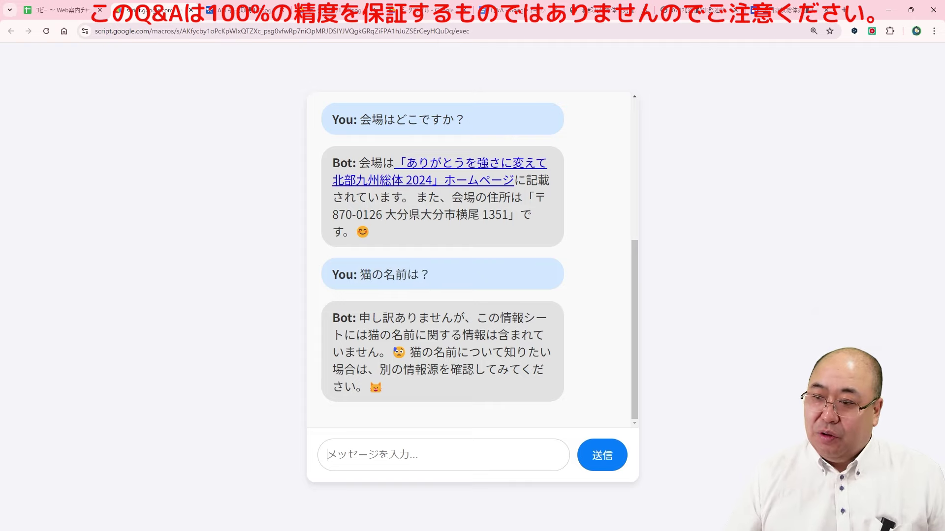
{"action": "left_click", "coordinate": [327, 454]}
{"action": "key", "text": "ctrl+v"}
{"action": "left_click", "coordinate": [596, 444]}
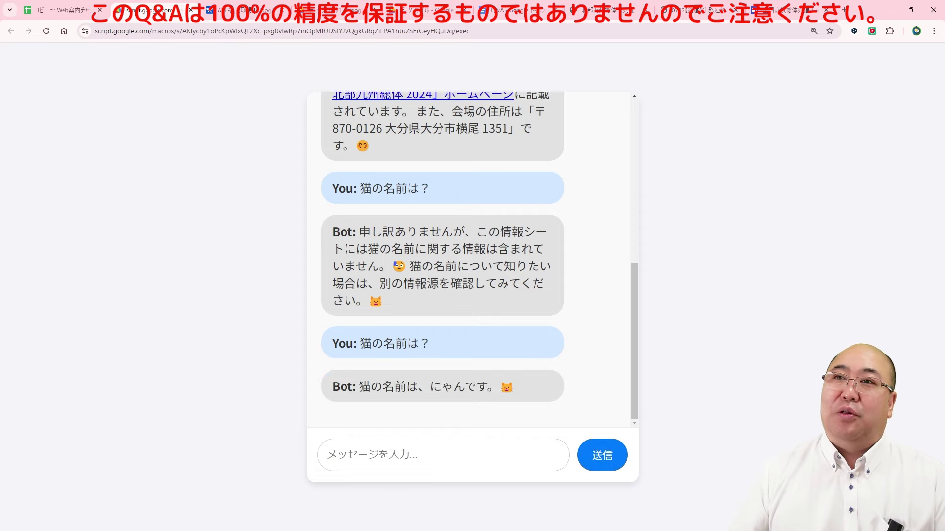
{"action": "left_click", "coordinate": [444, 4]}
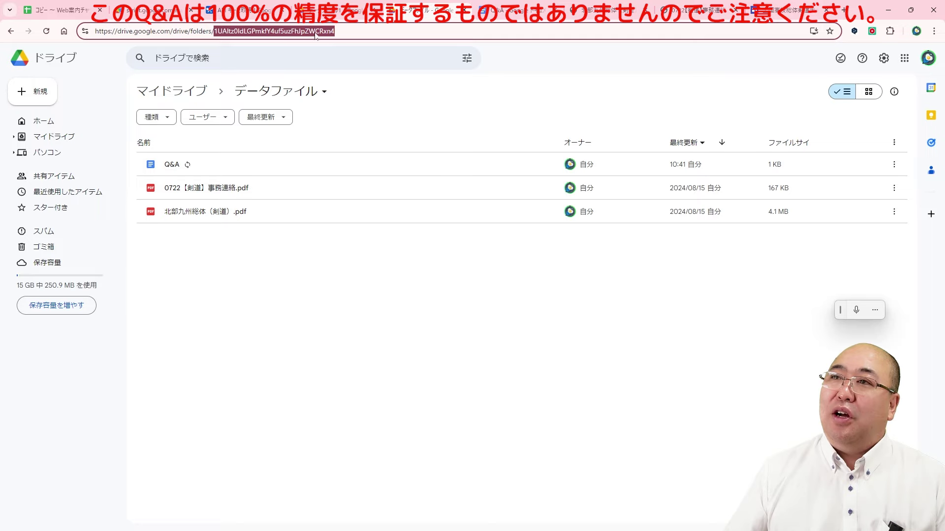
Step: Open the Q&A document and delete the line giving the cat's name
{"action": "mouse_move", "coordinate": [164, 171]}
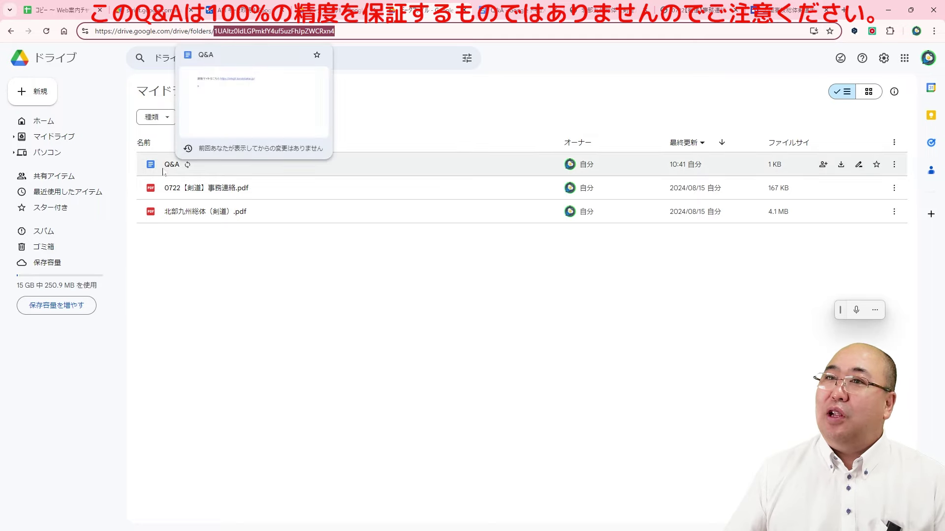
{"action": "double_click", "coordinate": [170, 174]}
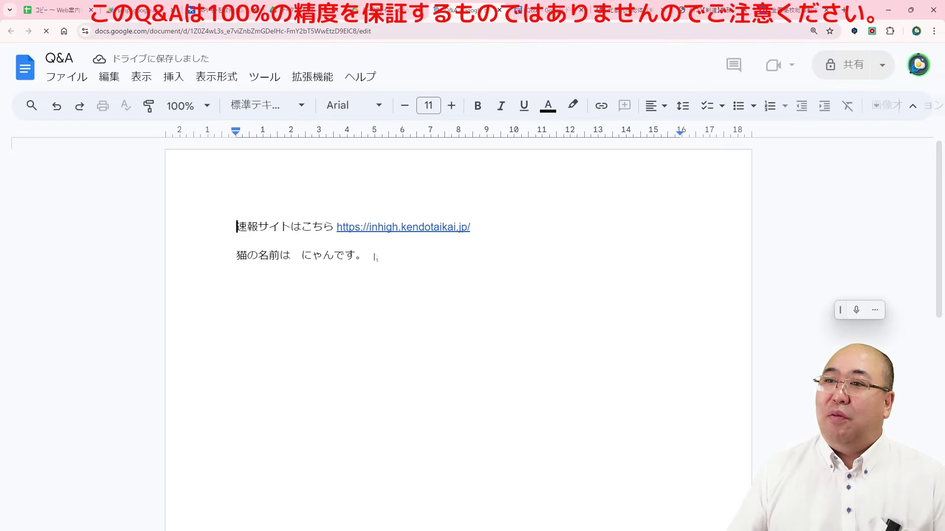
{"action": "left_click_drag", "start_coordinate": [375, 257], "coordinate": [219, 264]}
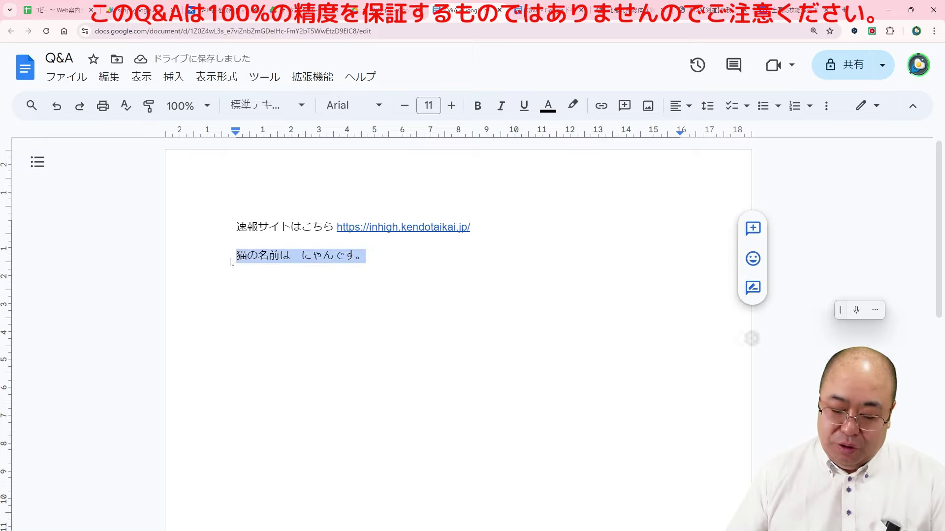
{"action": "key", "text": "BackSpace"}
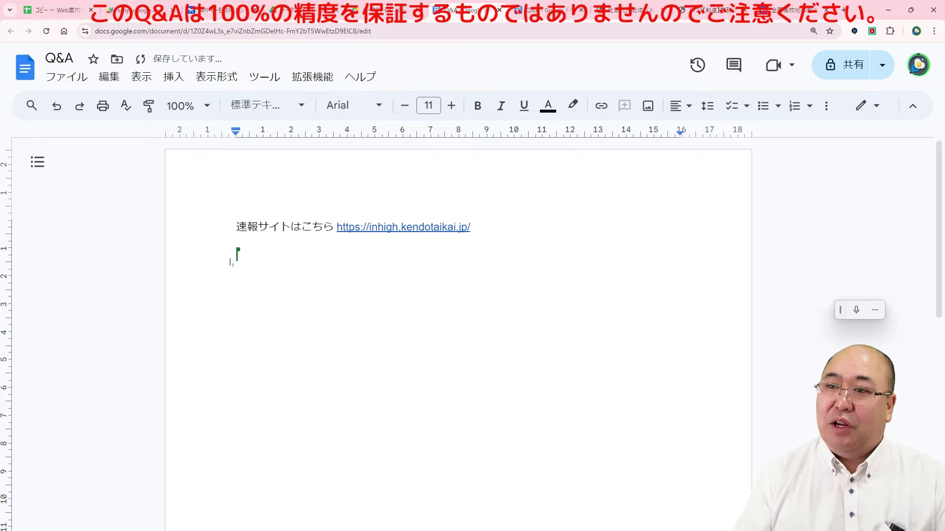
{"action": "key", "text": "BackSpace"}
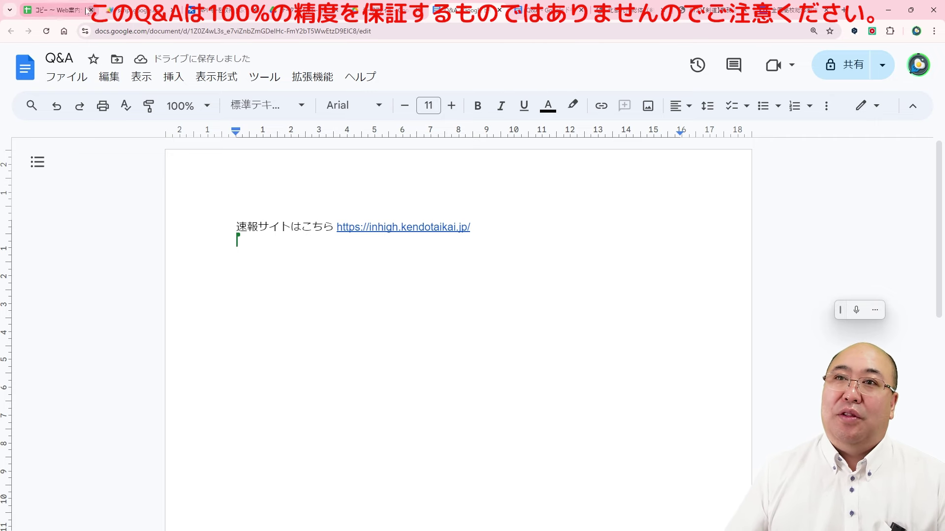
{"action": "left_click", "coordinate": [58, 11]}
{"action": "left_click", "coordinate": [480, 78]}
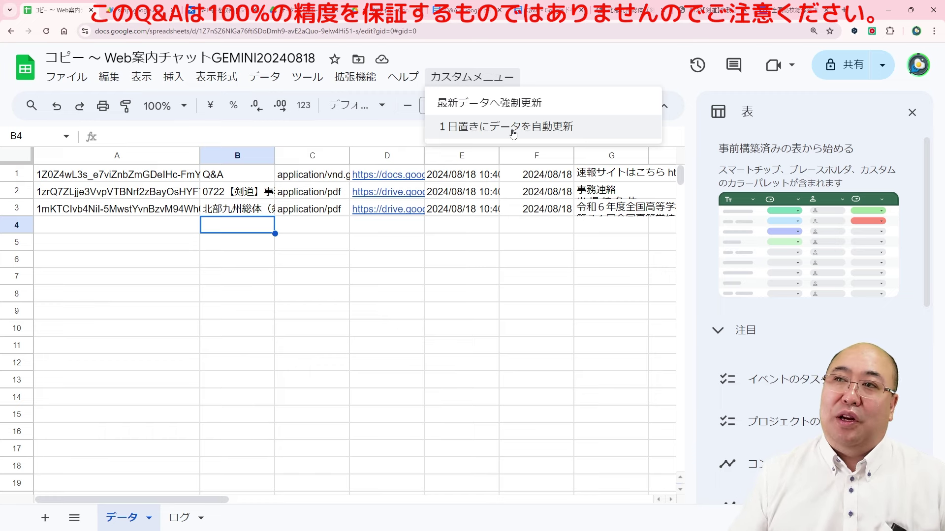
Step: Open the spreadsheet's bound project through 拡張機能 > Apps Script
{"action": "left_click", "coordinate": [125, 14]}
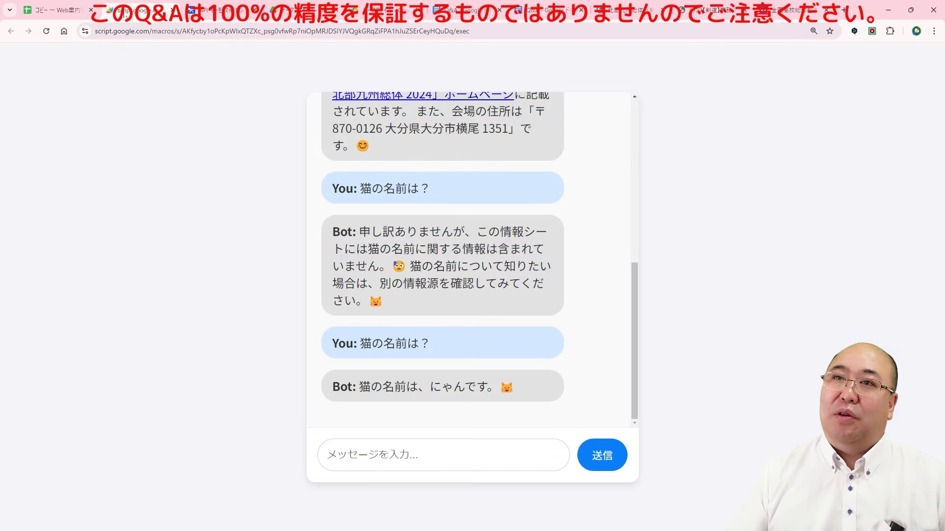
{"action": "left_click", "coordinate": [54, 9]}
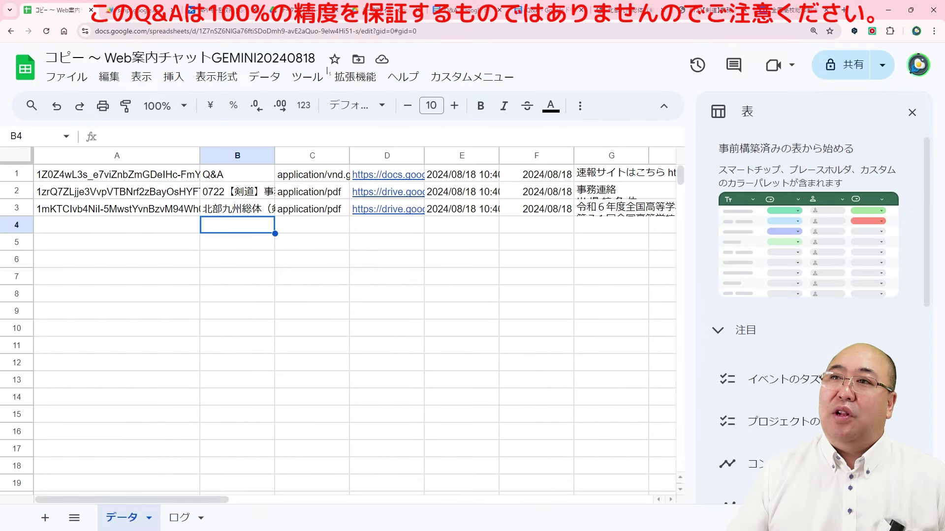
{"action": "left_click", "coordinate": [352, 81]}
{"action": "left_click", "coordinate": [384, 151]}
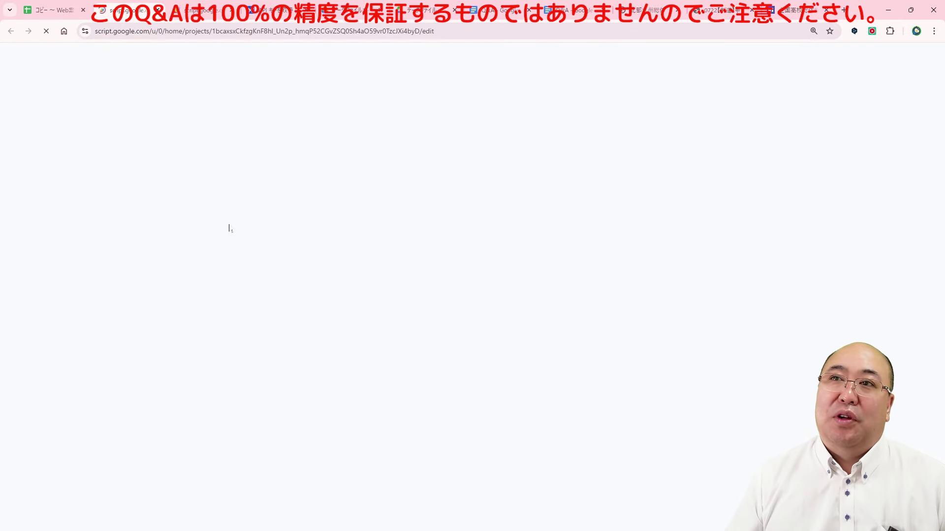
Step: Change the checkDriveChanges trigger's daily time to 午前3時～4時 and save it
{"action": "left_click", "coordinate": [22, 205]}
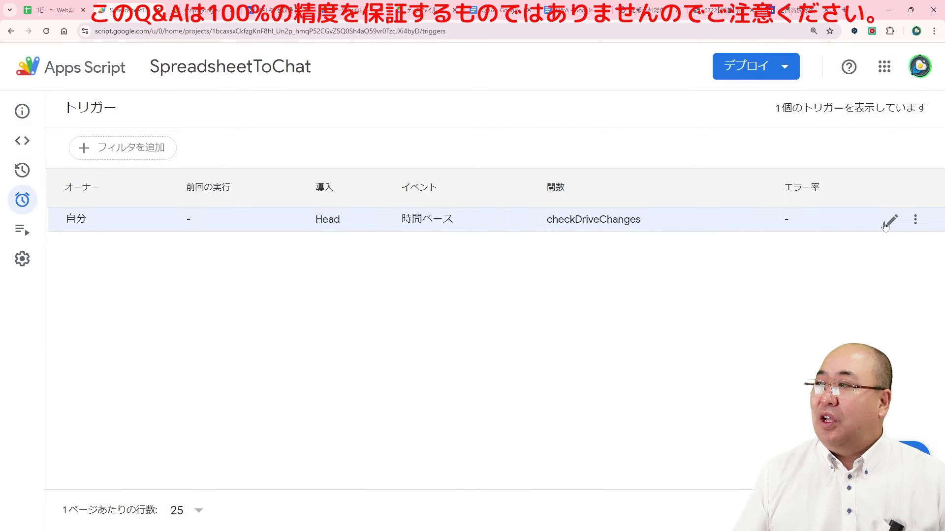
{"action": "left_click", "coordinate": [894, 220]}
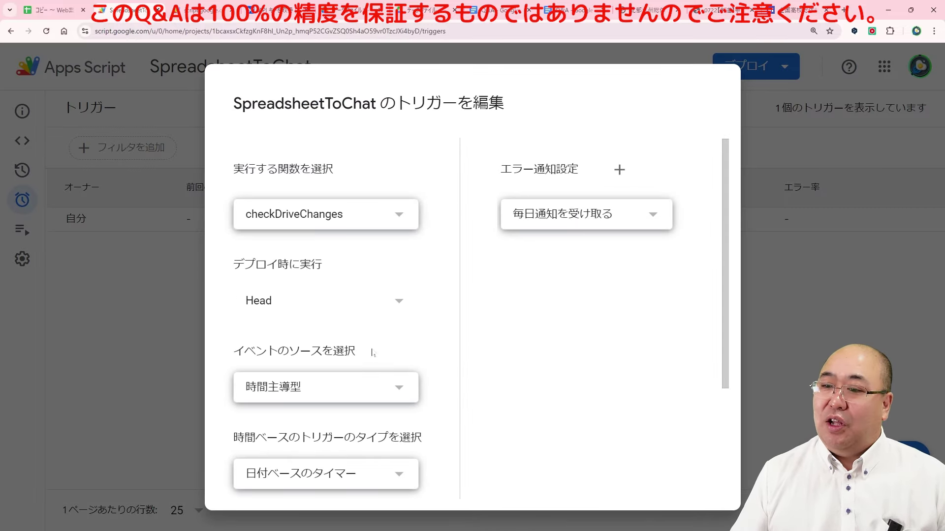
{"action": "scroll", "coordinate": [455, 331], "scroll_direction": "down", "scroll_amount": 3}
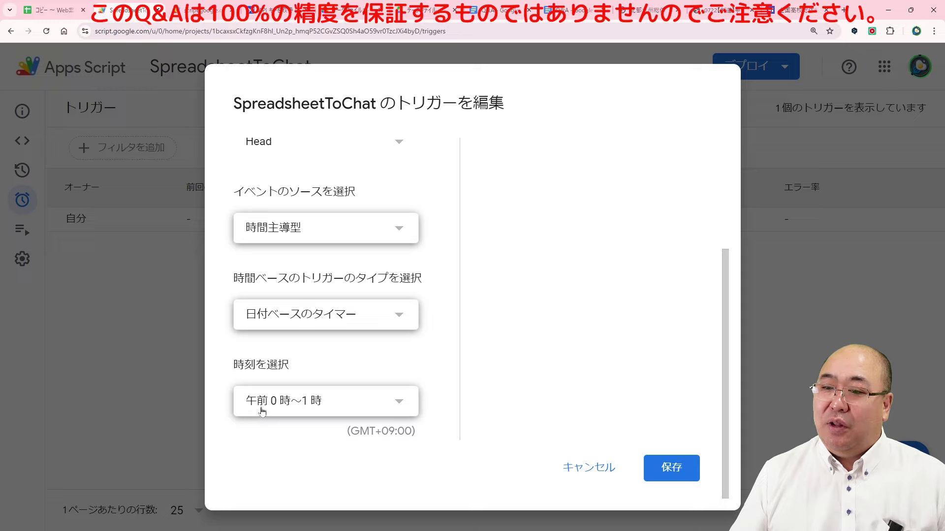
{"action": "left_click", "coordinate": [319, 412]}
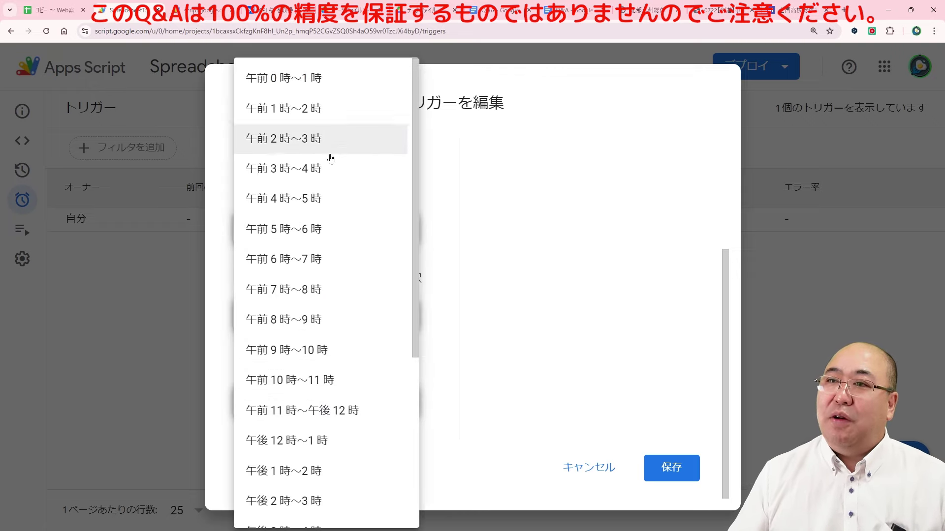
{"action": "left_click", "coordinate": [301, 178]}
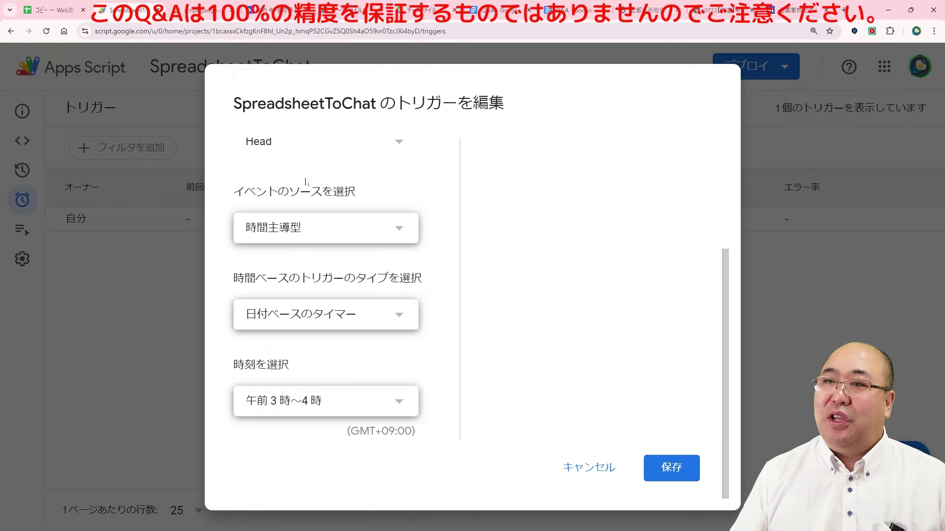
{"action": "left_click", "coordinate": [671, 468]}
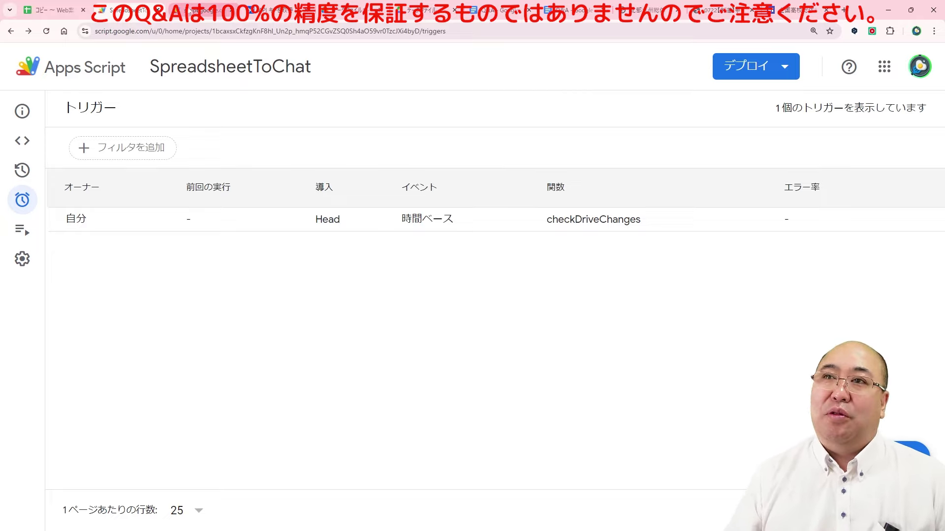
{"action": "left_click", "coordinate": [192, 11]}
{"action": "left_click", "coordinate": [136, 16]}
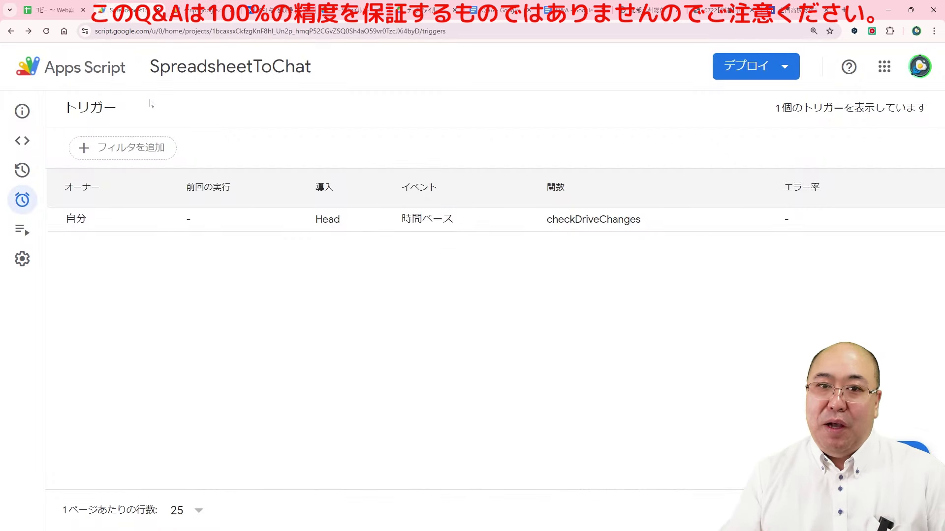